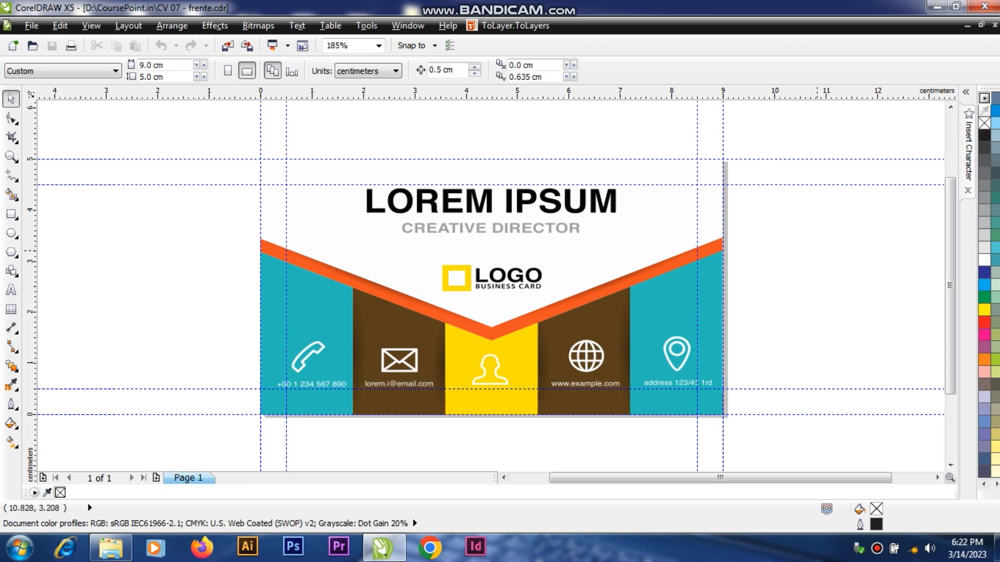
# Ungroup the whole business card design into individual objects.
pyautogui.click(624, 297)
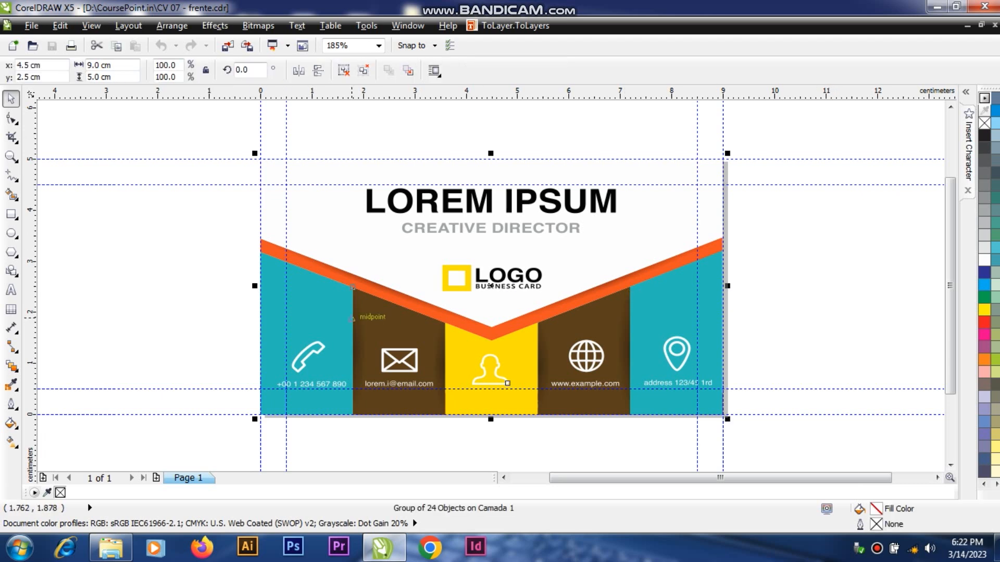
pyautogui.click(542, 209)
pyautogui.click(589, 330)
pyautogui.click(506, 335)
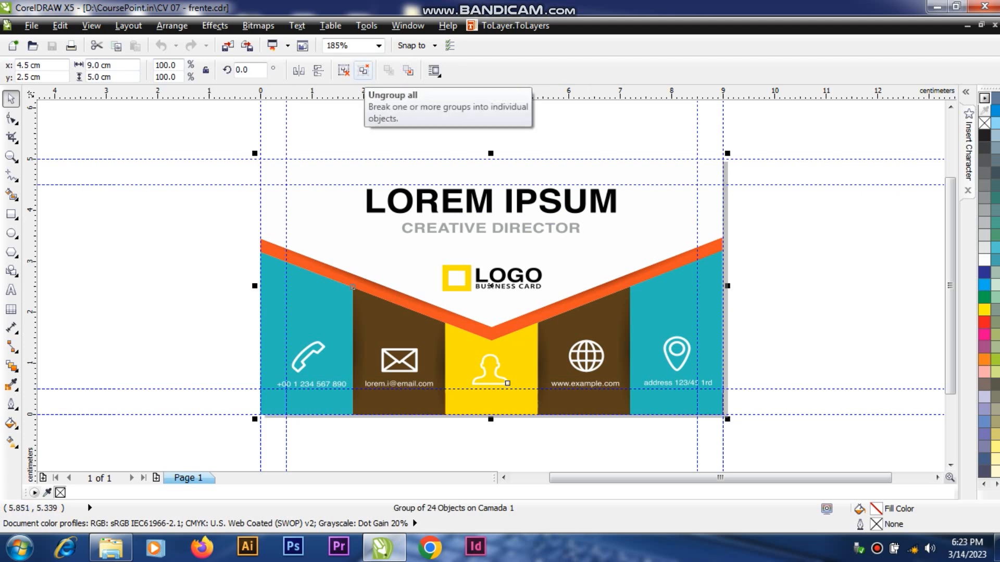
pyautogui.click(364, 70)
pyautogui.click(814, 307)
pyautogui.click(663, 291)
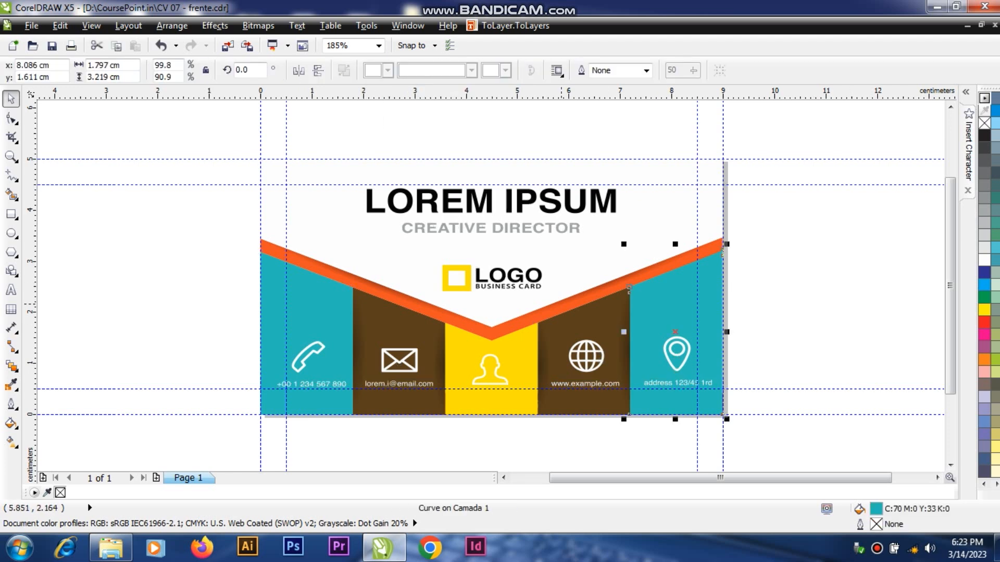
pyautogui.click(561, 303)
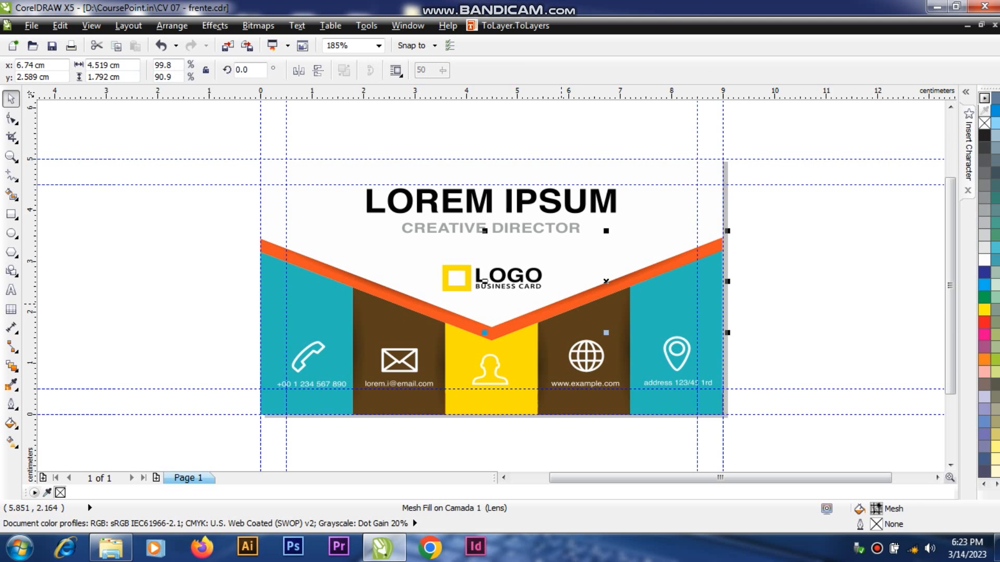
pyautogui.click(657, 315)
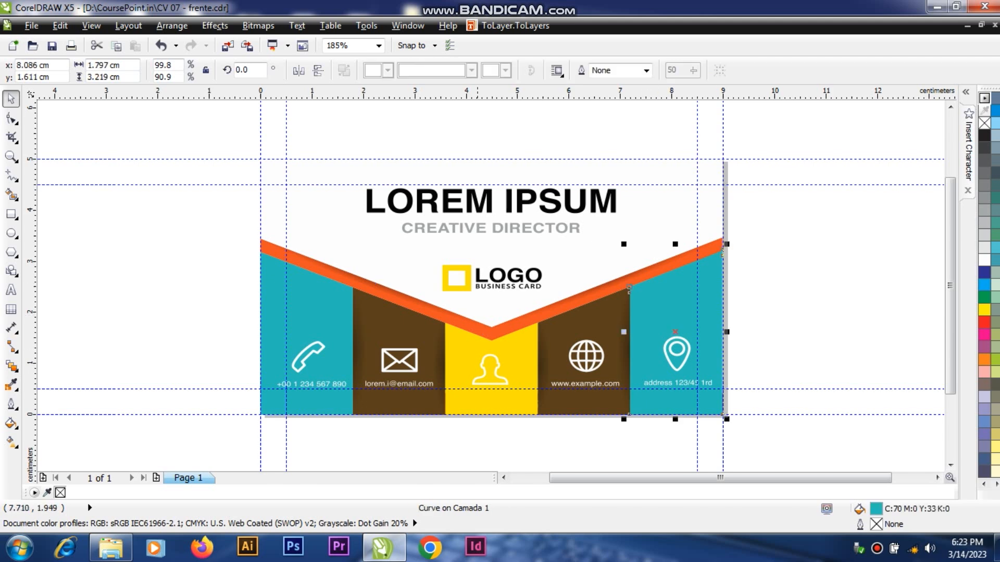
# Delete all the letters of the CREATIVE DIRECTOR line below the LOREM IPSUM heading.
pyautogui.click(563, 229)
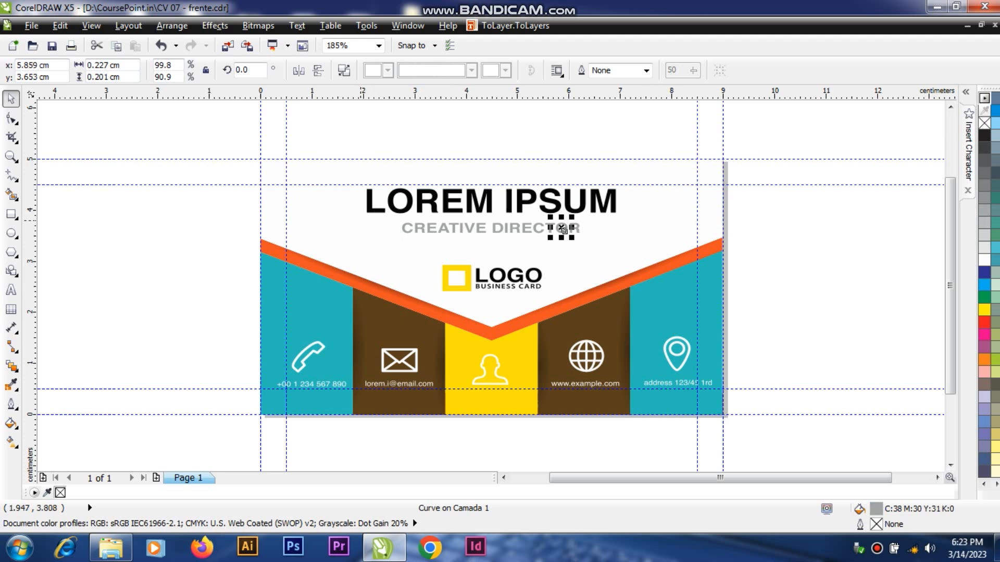
pyautogui.moveTo(826, 201); pyautogui.dragTo(371, 258)
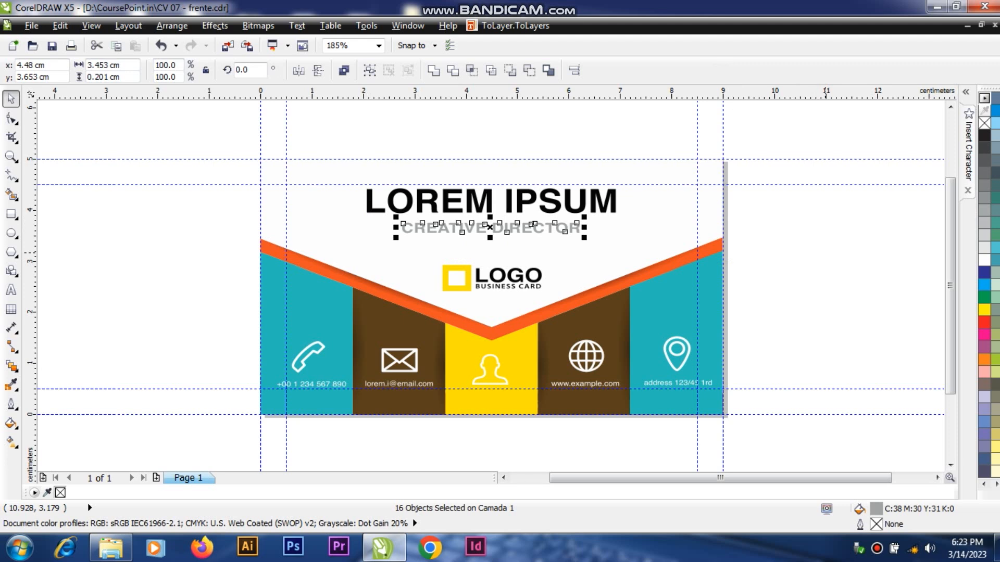
pyautogui.press('Escape')
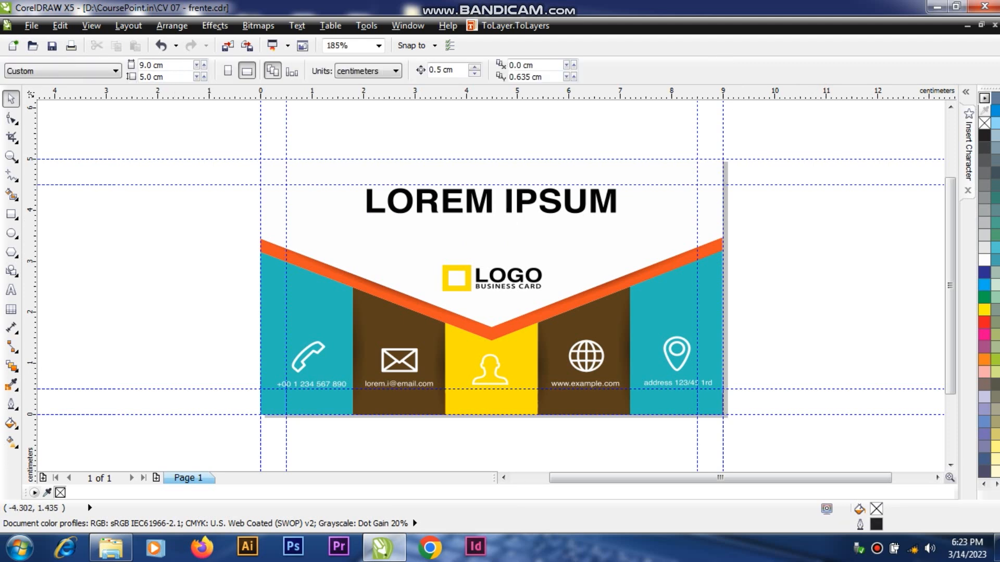
# Add the artistic text GRAPHIC DESIGNER in capitals near the LOREM IPSUM heading.
pyautogui.click(11, 290)
pyautogui.click(400, 209)
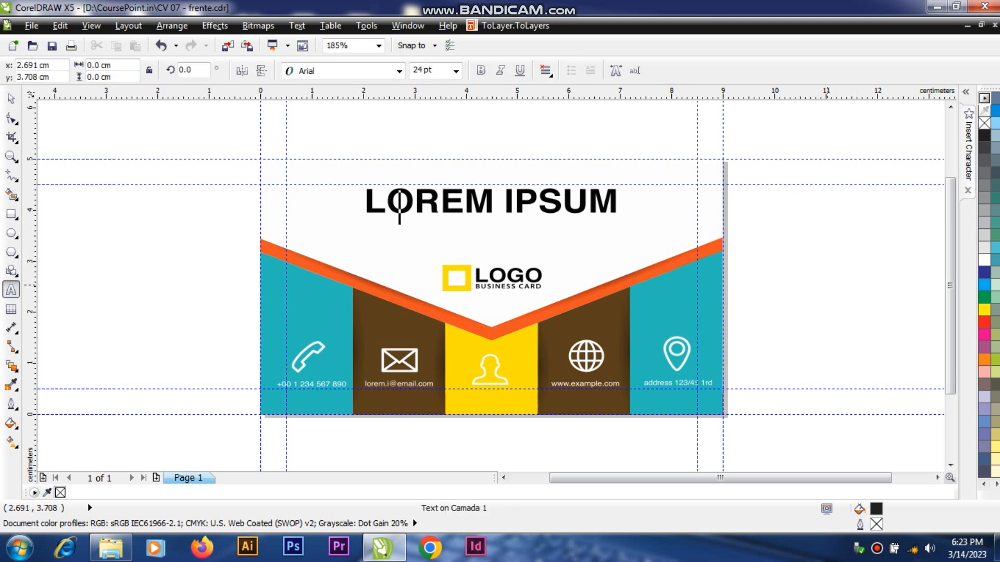
pyautogui.write('g')
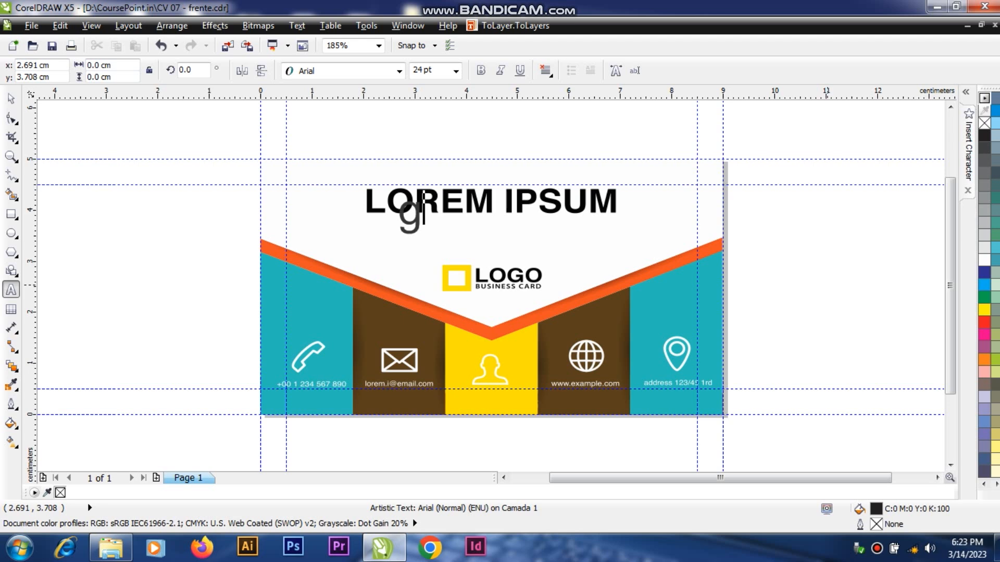
pyautogui.press('BackSpace')
pyautogui.write('GR')
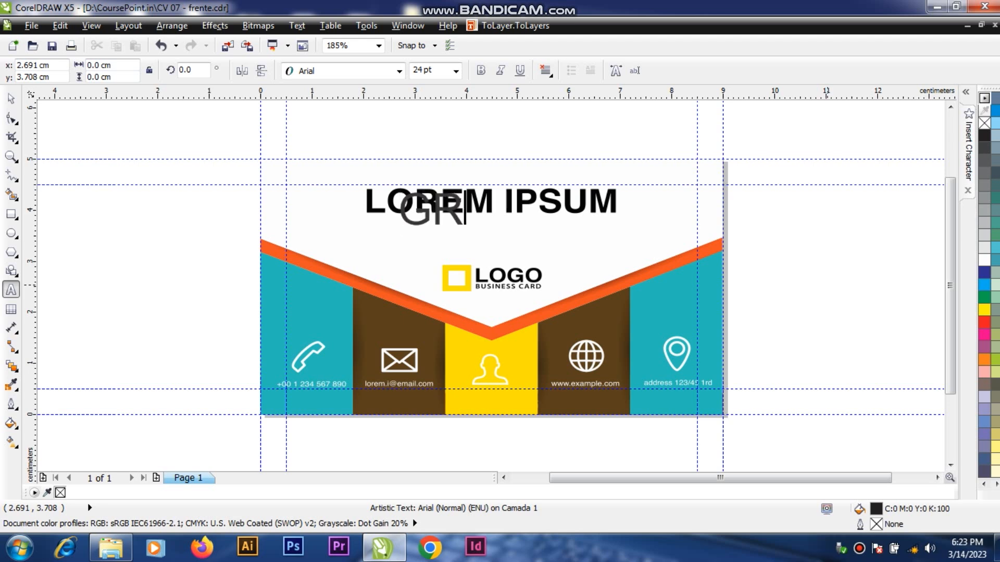
pyautogui.write('APHIC')
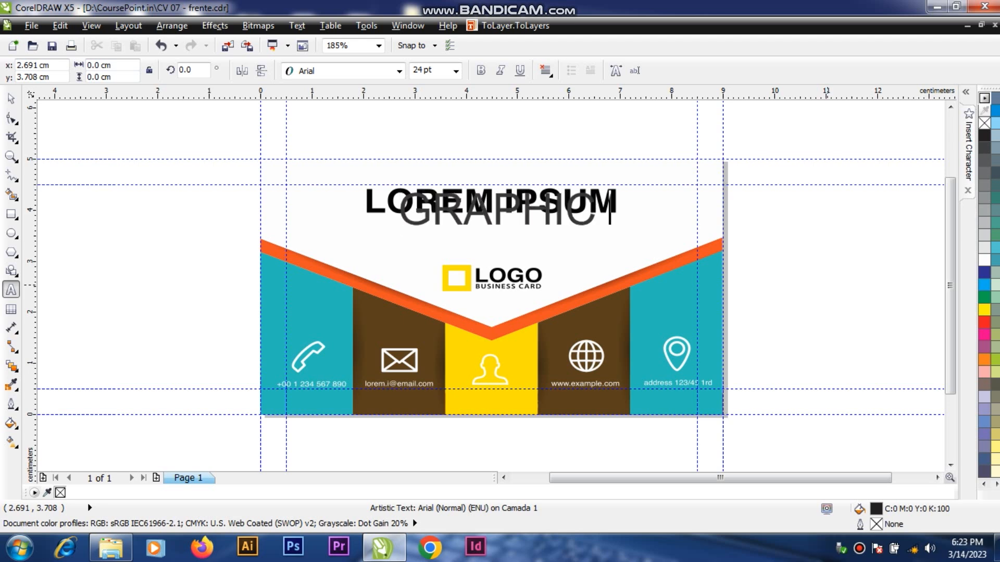
pyautogui.write(' DESIGNER')
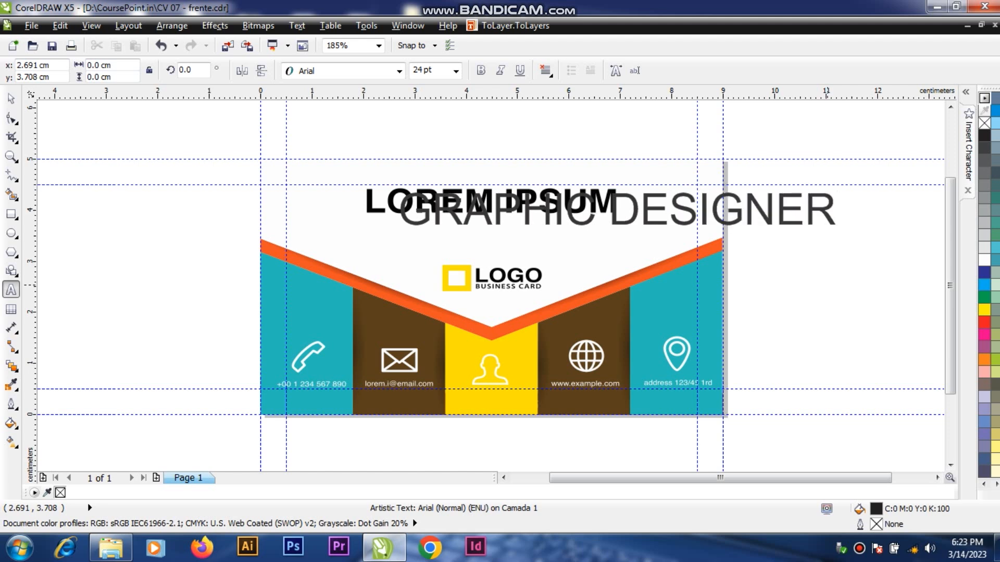
# Format the GRAPHIC DESIGNER text as 10 pt bold and place it just below the LOREM IPSUM heading.
pyautogui.click(11, 98)
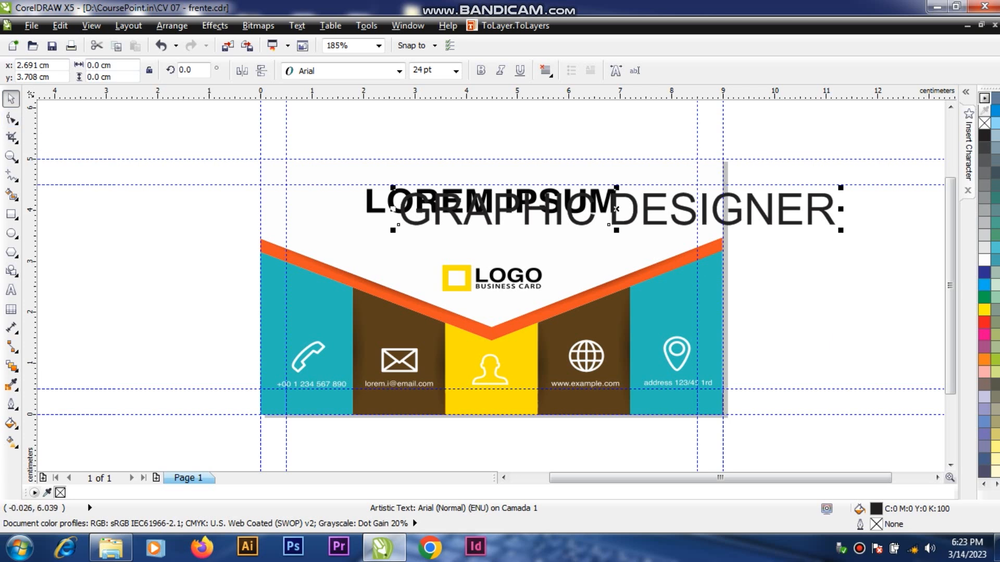
pyautogui.click(456, 71)
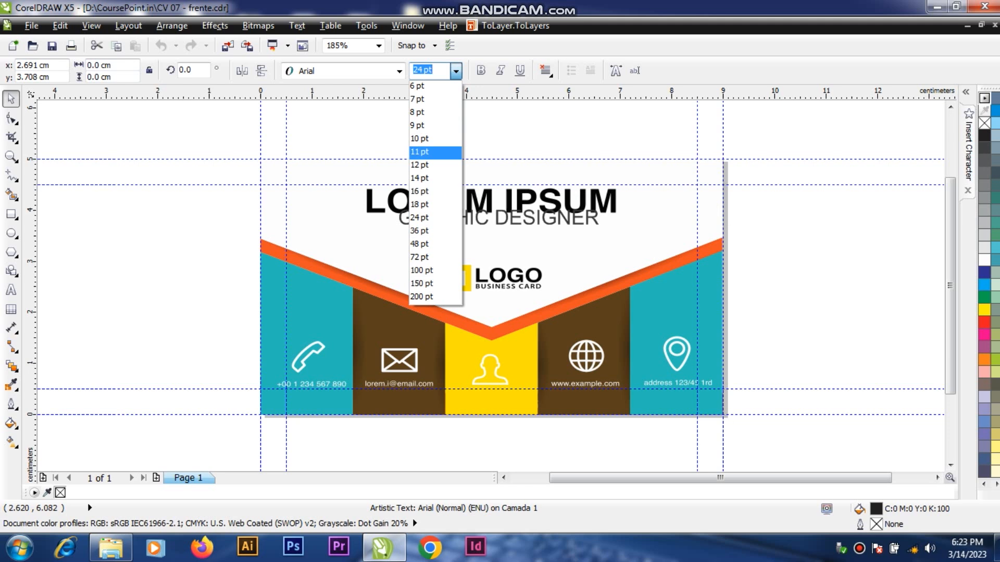
pyautogui.click(419, 138)
pyautogui.moveTo(524, 224)
pyautogui.mouseDown()
pyautogui.moveTo(517, 232)
pyautogui.moveTo(525, 232)
pyautogui.mouseUp()
pyautogui.click(481, 69)
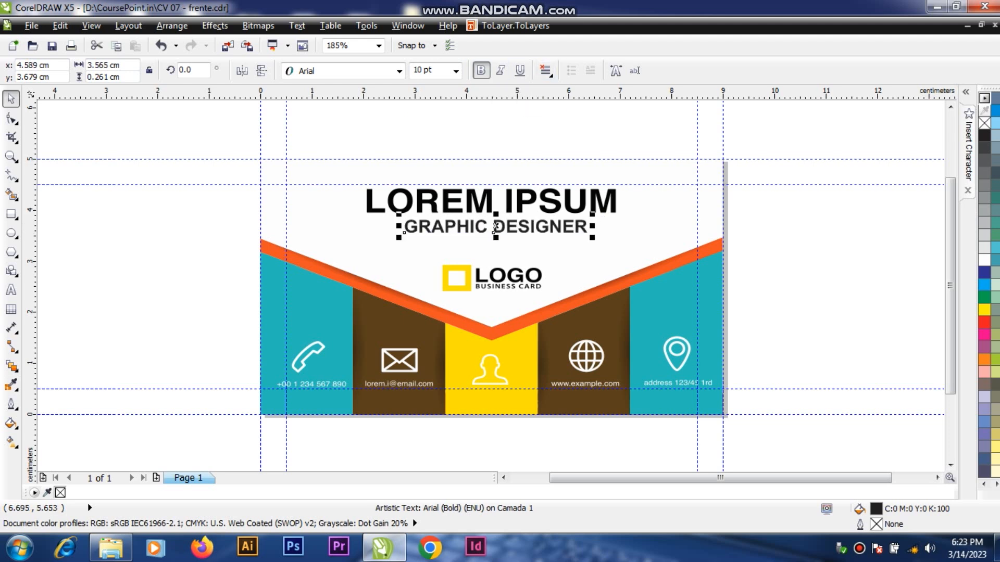
pyautogui.click(800, 284)
# Fill the logo's square frame with red and the card's two outer panels with orange.
pyautogui.click(471, 276)
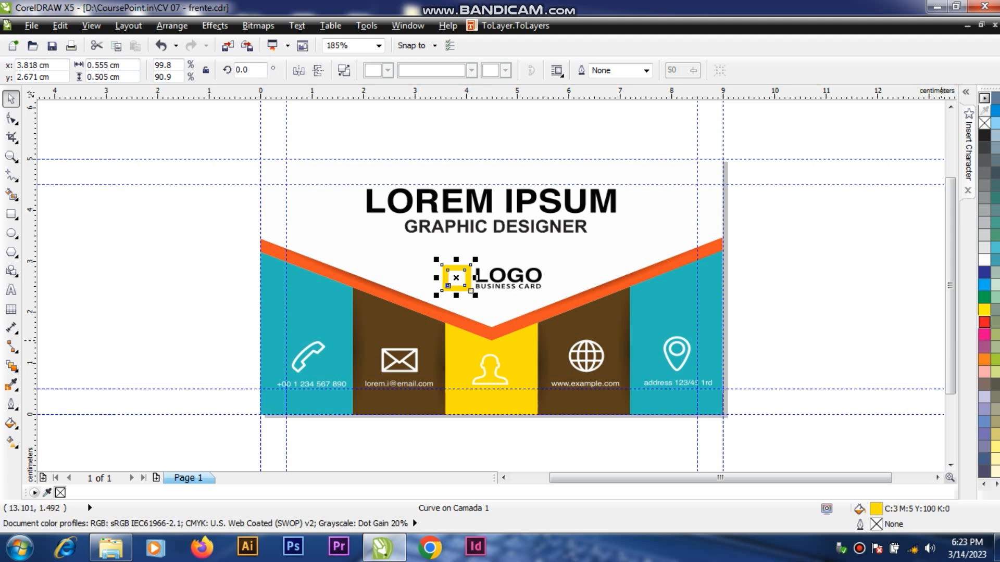
pyautogui.click(984, 322)
pyautogui.click(667, 309)
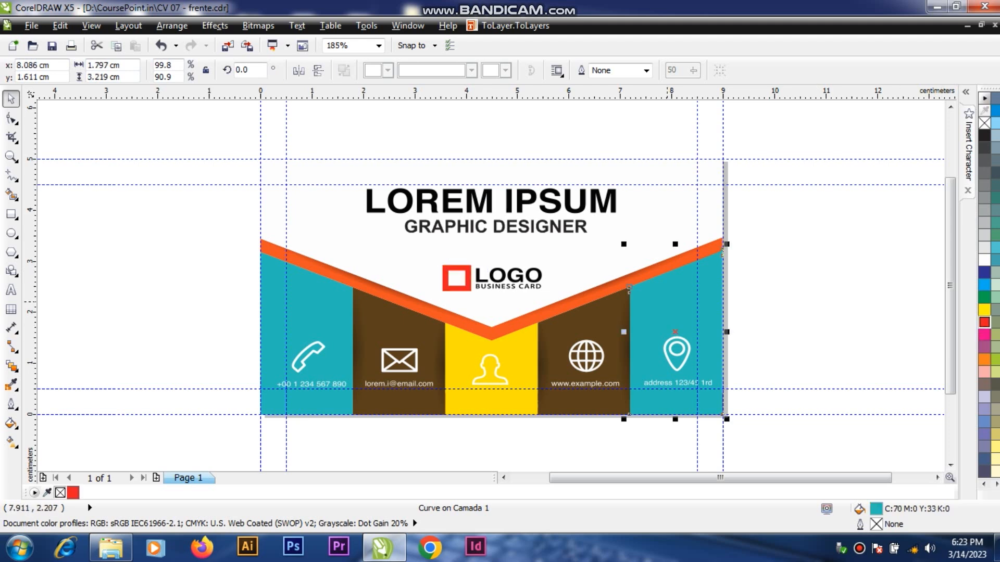
pyautogui.click(984, 359)
pyautogui.click(258, 252)
pyautogui.click(985, 359)
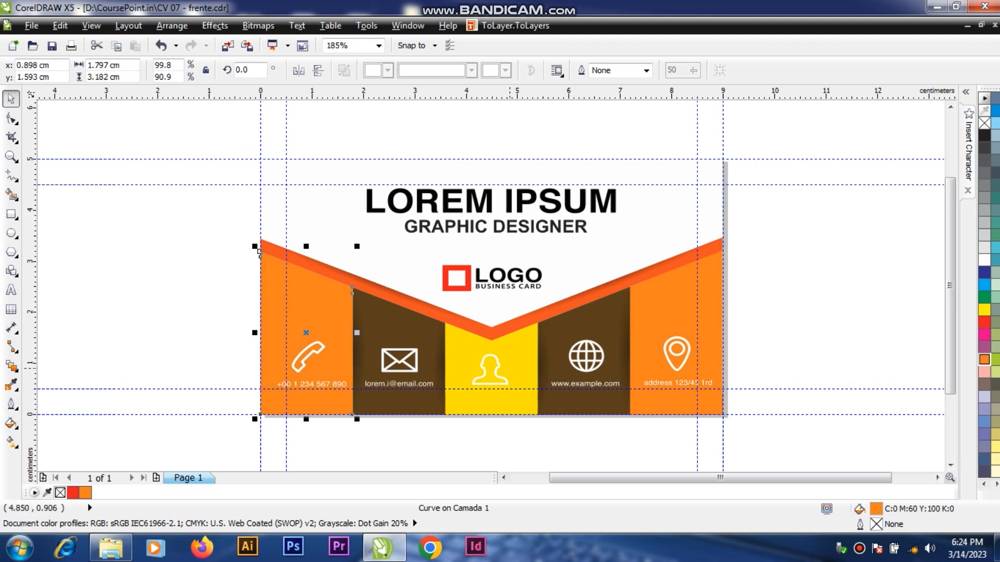
# Fill the card's middle panel behind the person icon with red.
pyautogui.click(489, 401)
pyautogui.click(984, 322)
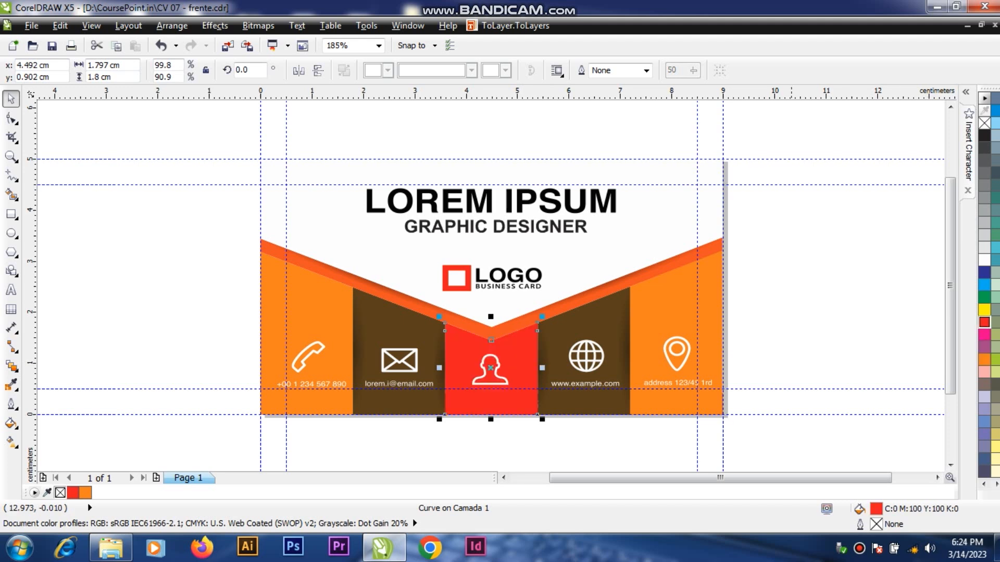
pyautogui.click(879, 299)
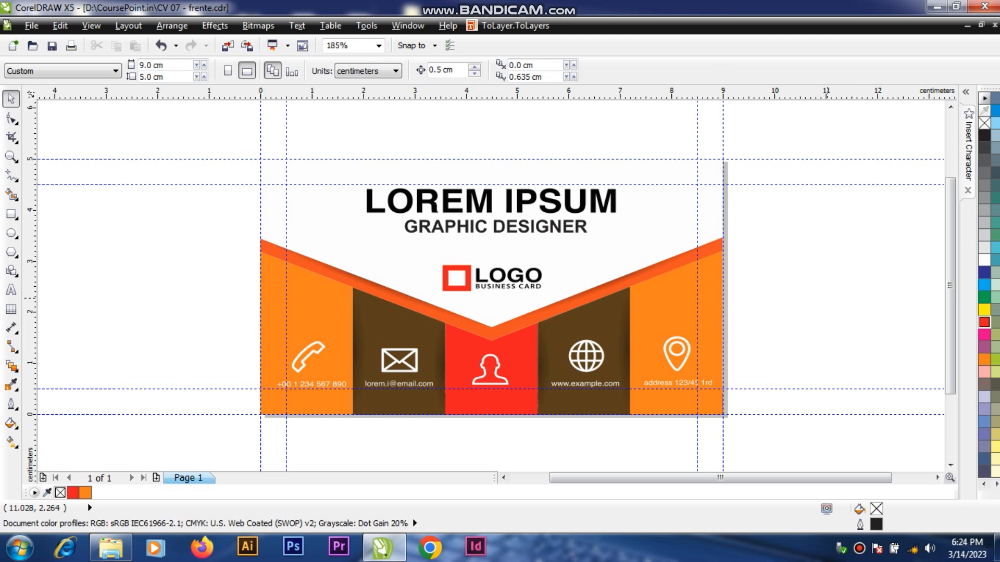
pyautogui.click(525, 285)
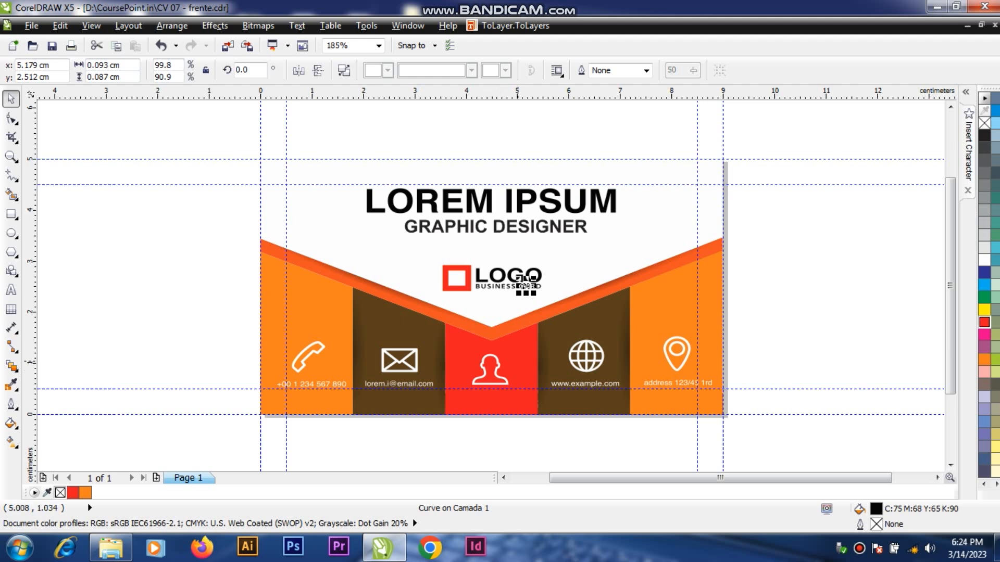
pyautogui.click(608, 317)
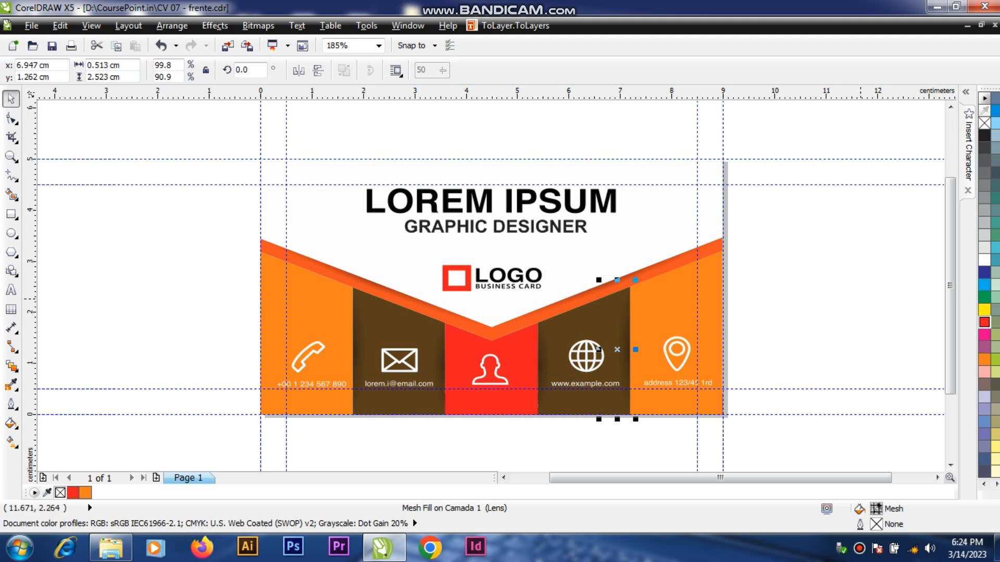
pyautogui.click(814, 306)
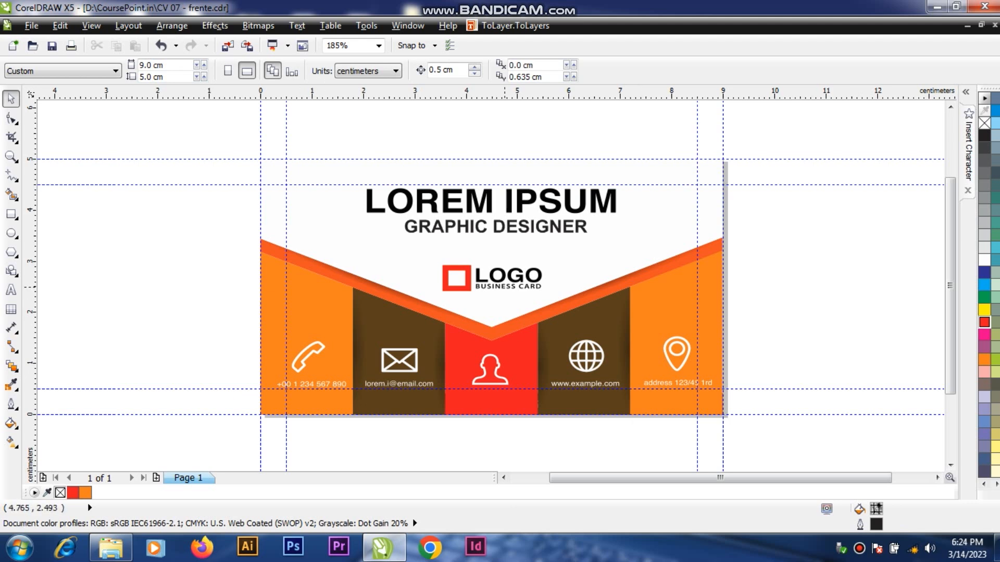
# Fill the last O of the LOGO lettering with green and its first O with yellow.
pyautogui.click(541, 273)
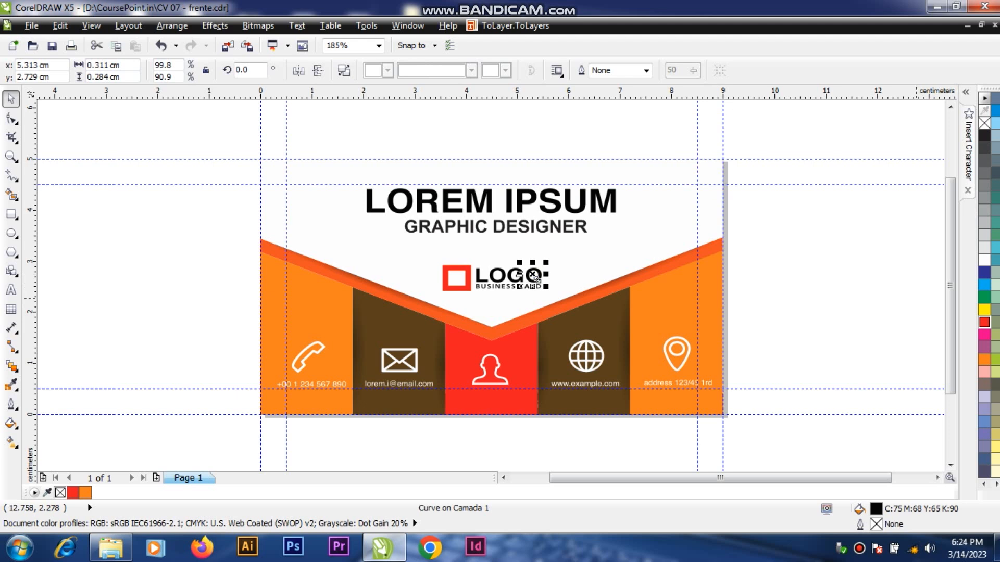
pyautogui.moveTo(536, 278); pyautogui.dragTo(501, 277)
pyautogui.click(984, 310)
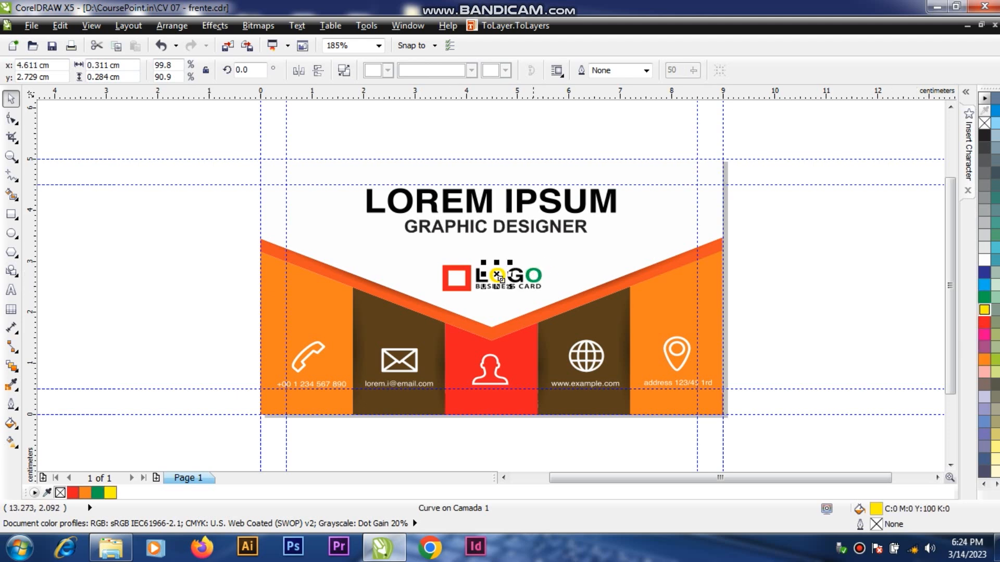
pyautogui.click(815, 280)
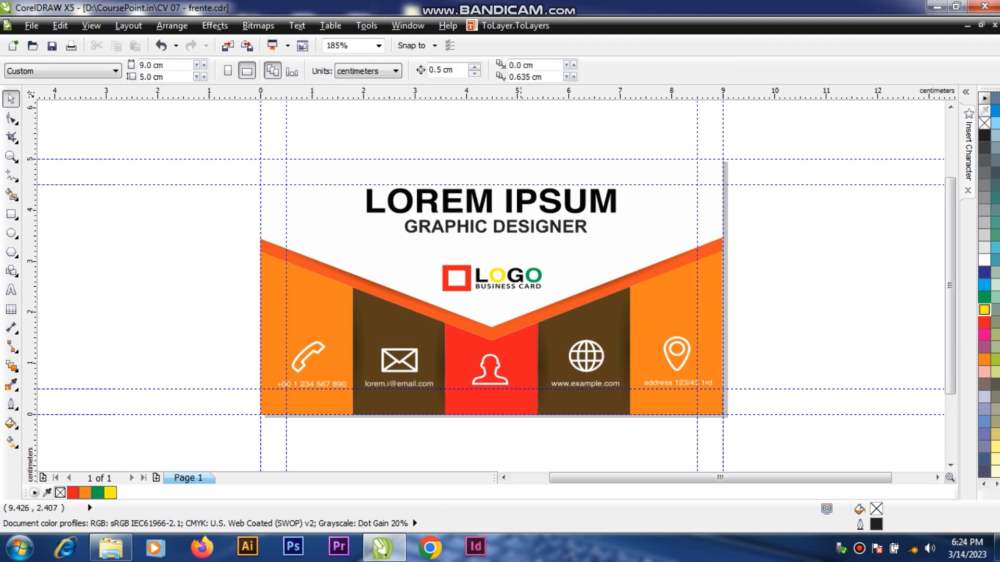
pyautogui.click(321, 309)
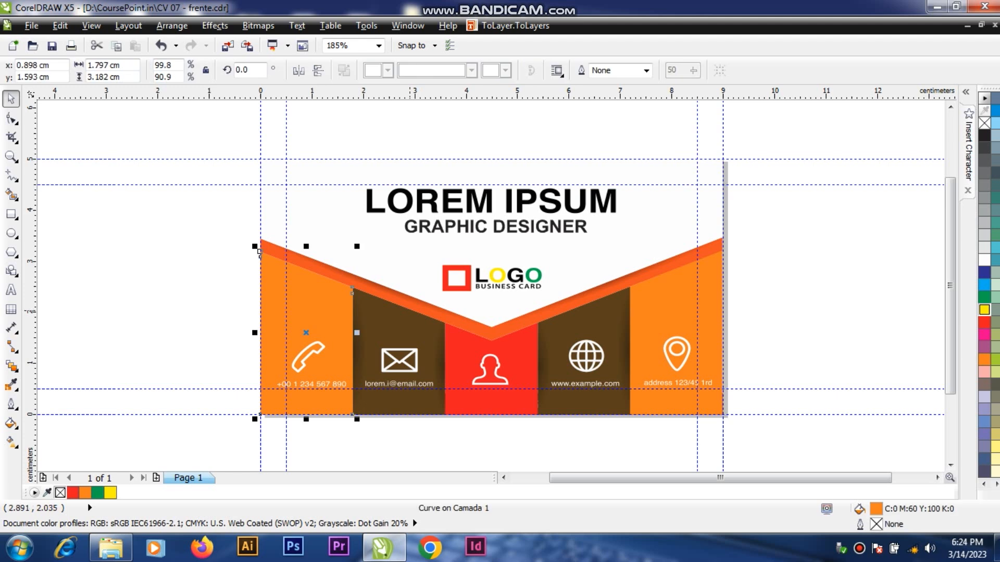
pyautogui.click(402, 332)
pyautogui.click(686, 310)
pyautogui.click(583, 313)
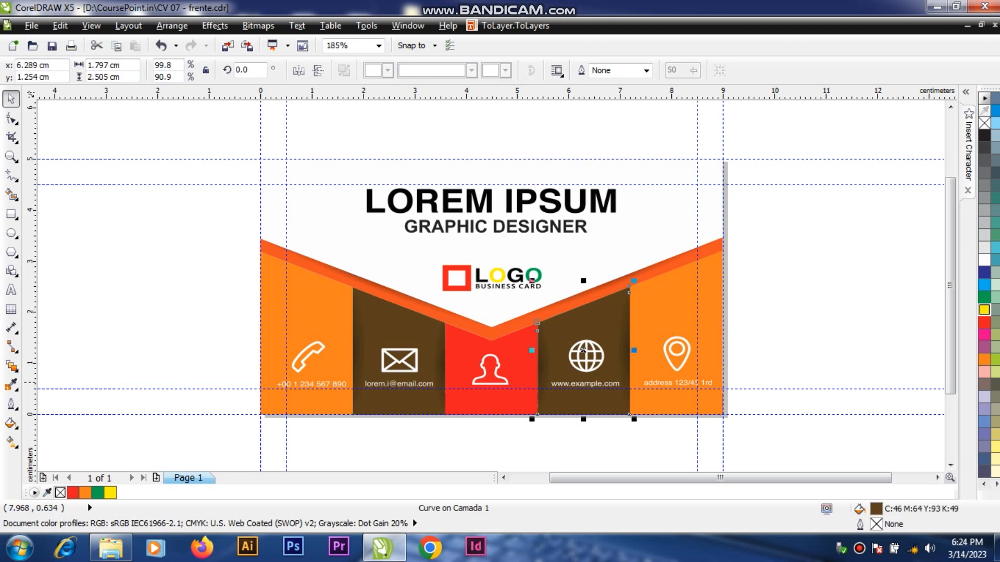
# Delete all the characters of the phone number below the telephone icon.
pyautogui.click(327, 383)
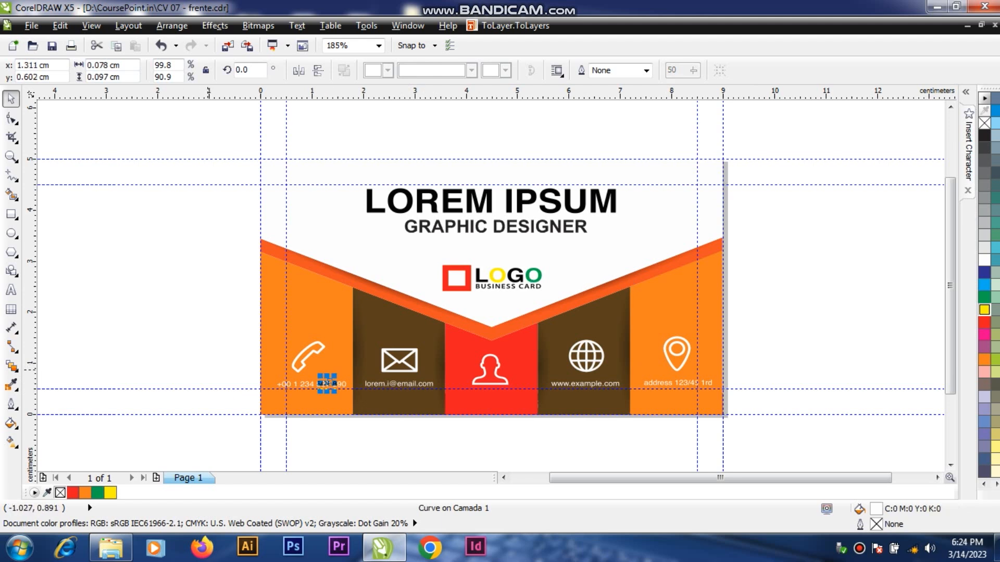
pyautogui.moveTo(176, 379); pyautogui.dragTo(346, 403)
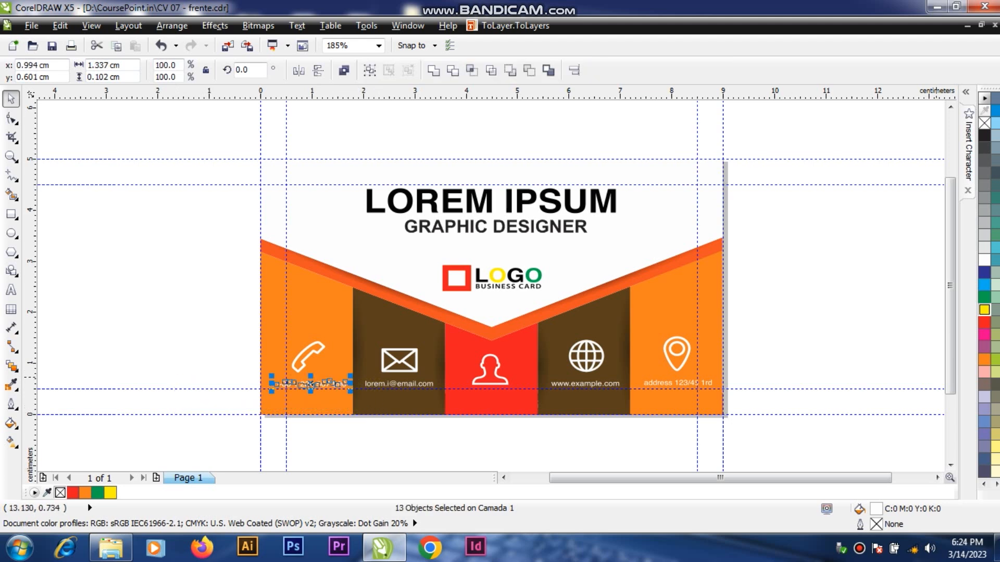
pyautogui.press('Delete')
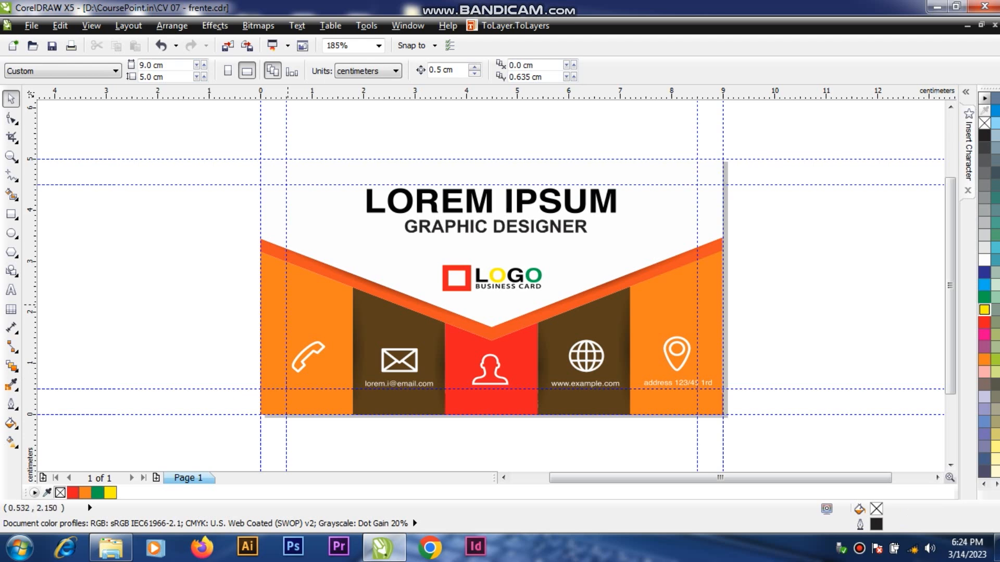
# Add an artistic text line with the placeholder phone number below the telephone icon.
pyautogui.click(11, 290)
pyautogui.click(286, 391)
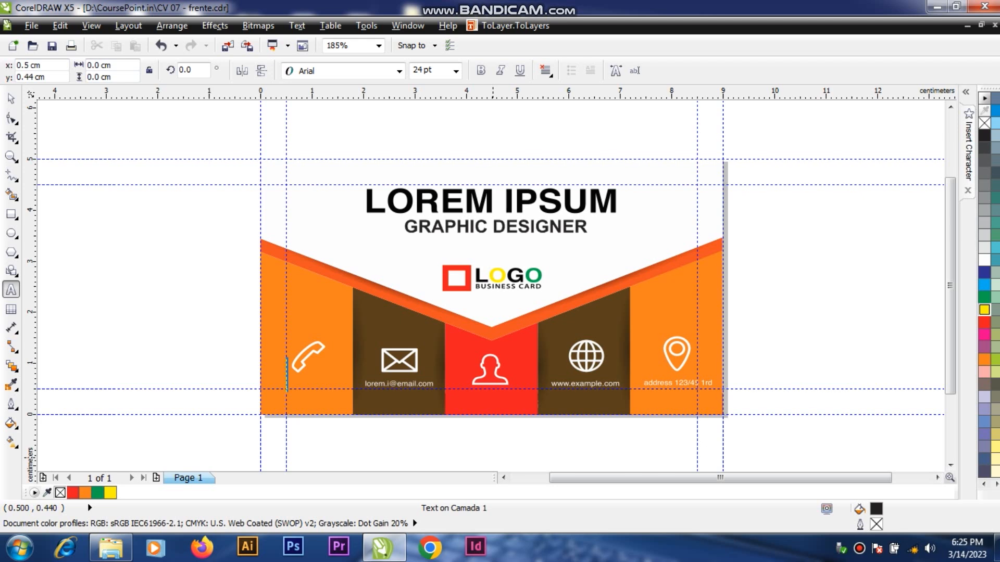
pyautogui.write('+91')
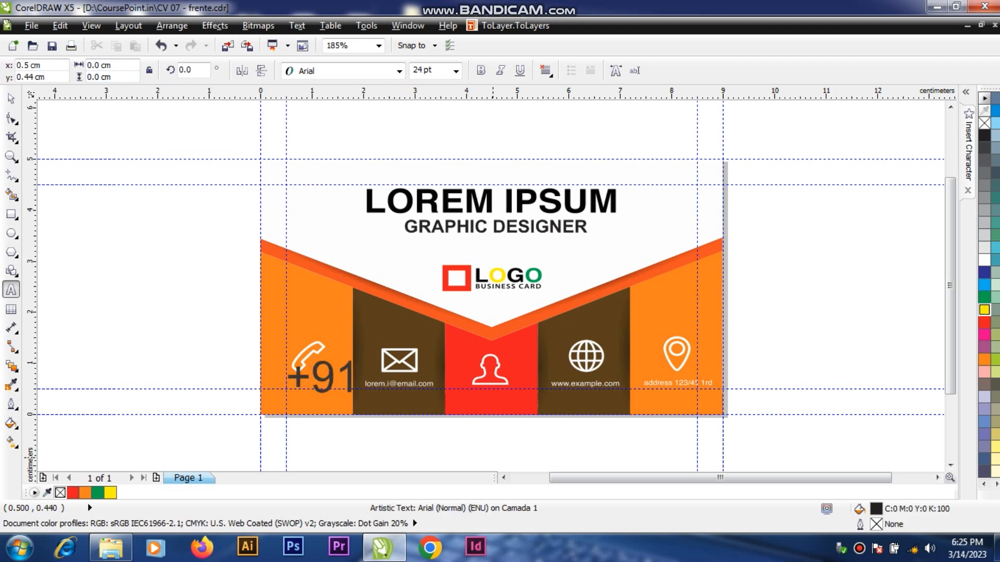
pyautogui.write(' 123 123 1234')
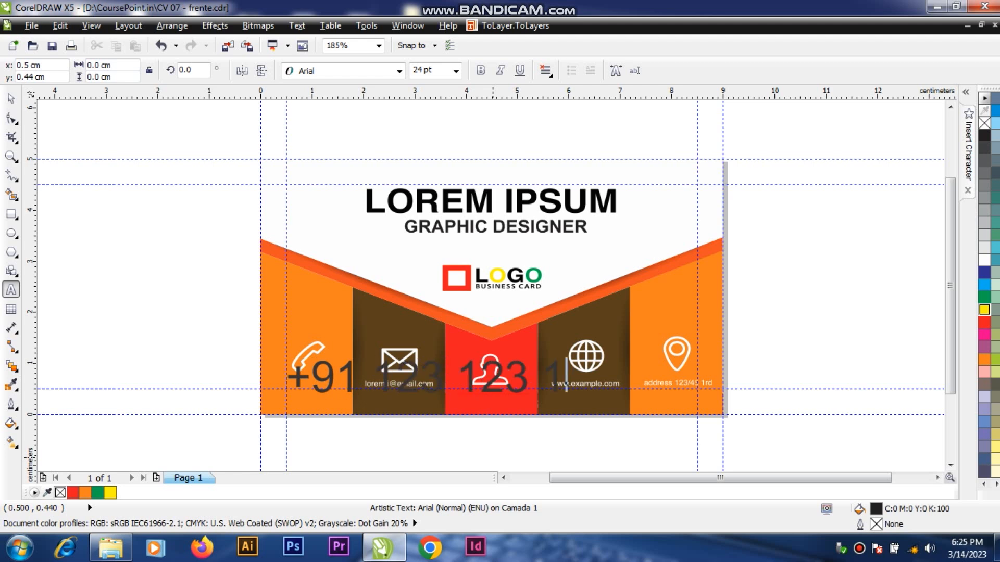
pyautogui.click(11, 99)
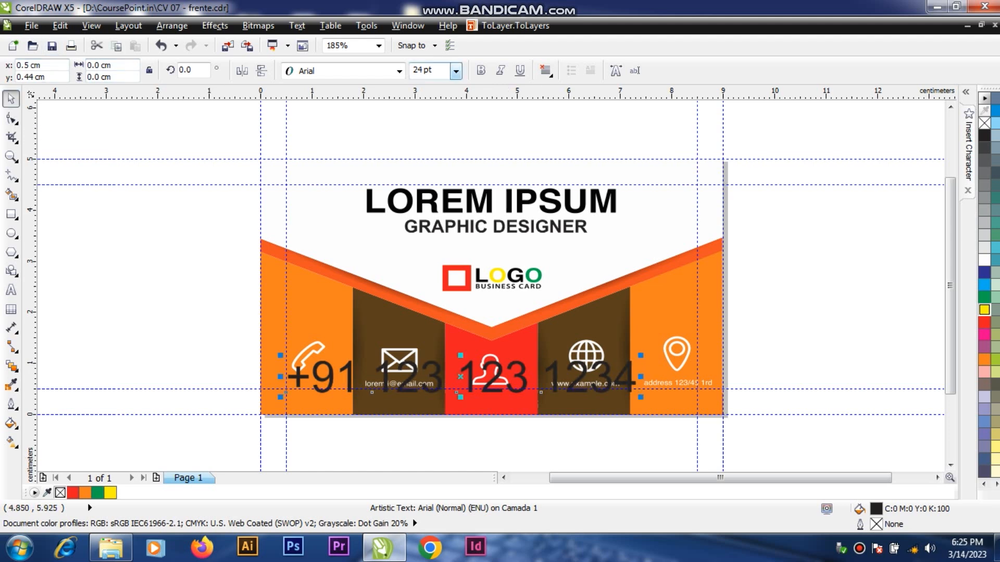
# Set the new phone number text's font size to 4 pt.
pyautogui.click(455, 71)
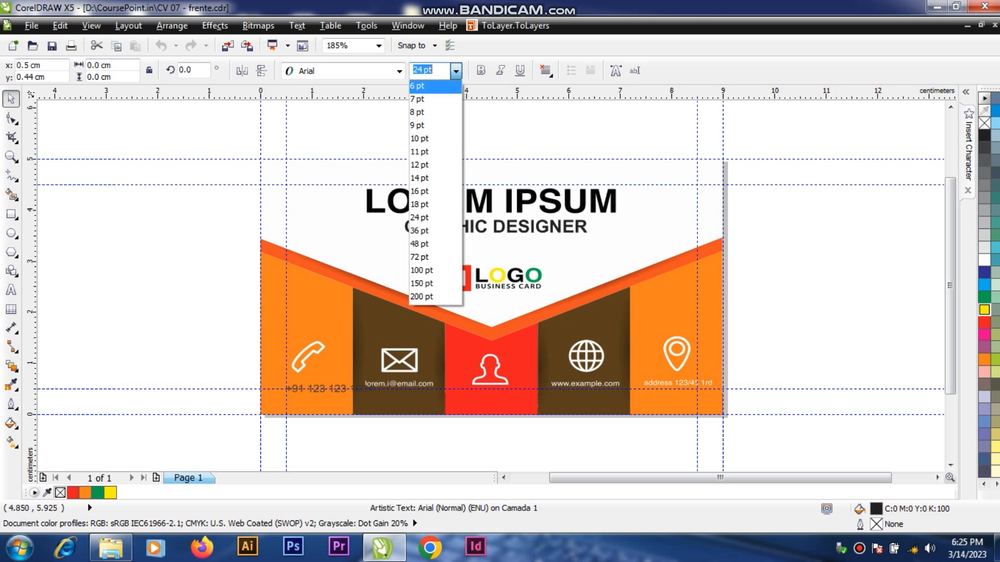
pyautogui.press('Escape')
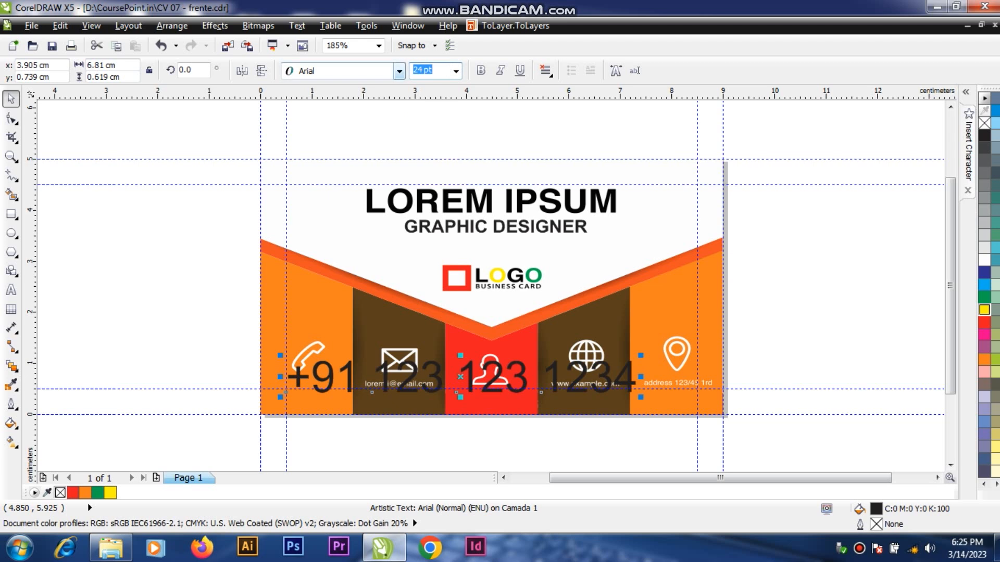
pyautogui.write('4')
pyautogui.press('Return')
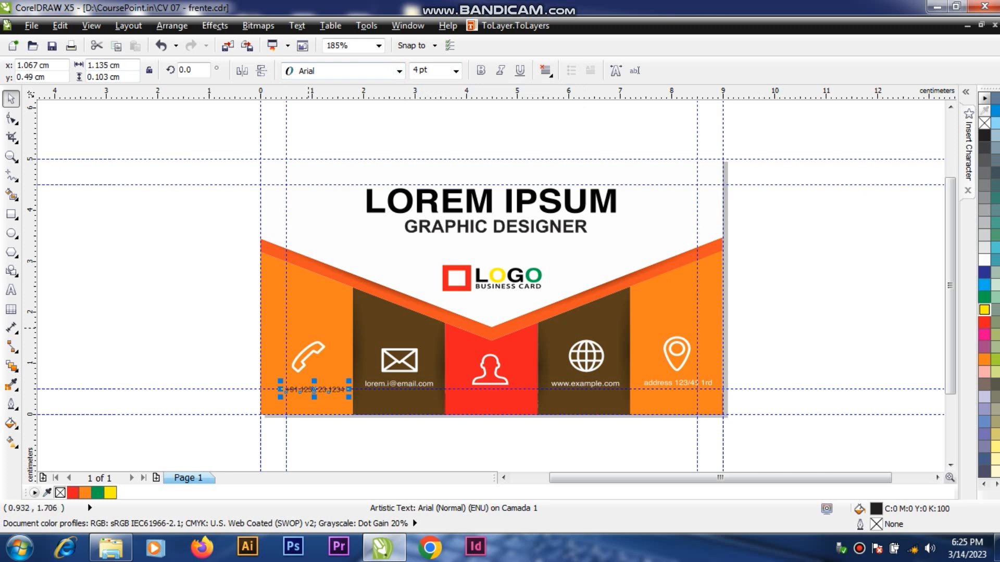
# Align the phone number text with the telephone icon along their vertical centre line, keeping the text below the icon.
pyautogui.keyDown('shift'); pyautogui.click(319, 347); pyautogui.keyUp('shift')
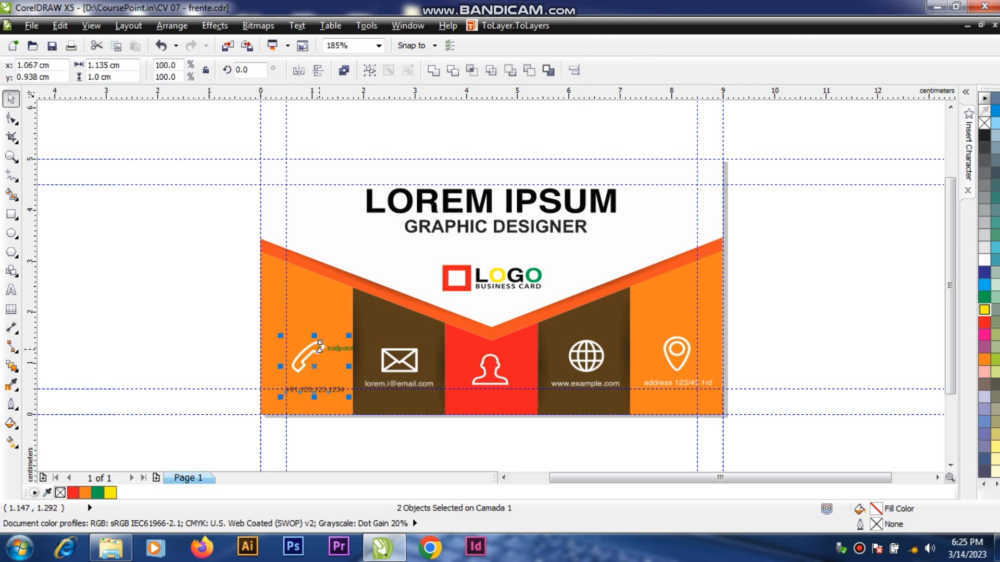
pyautogui.press('c')
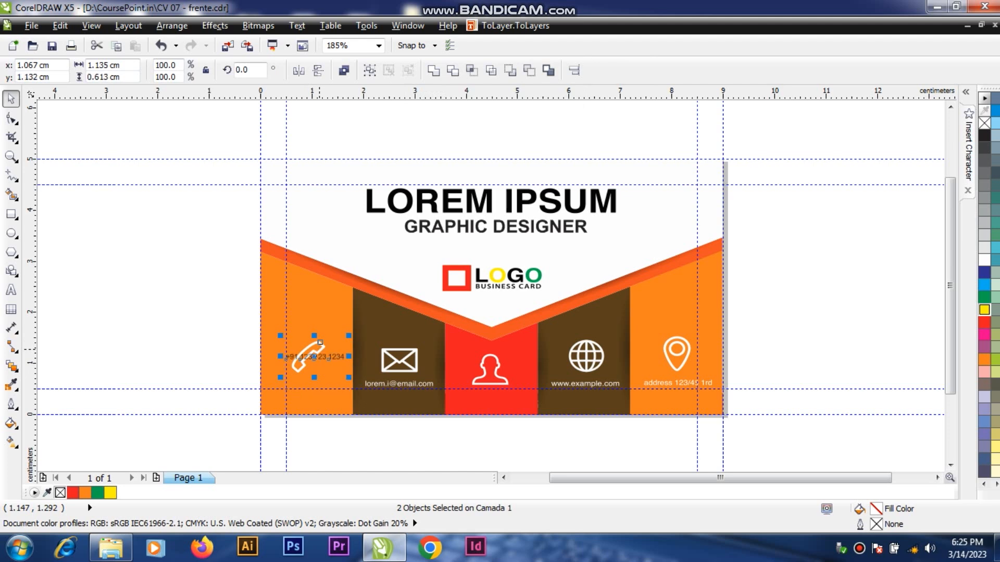
pyautogui.hotkey('ctrl', 'z')
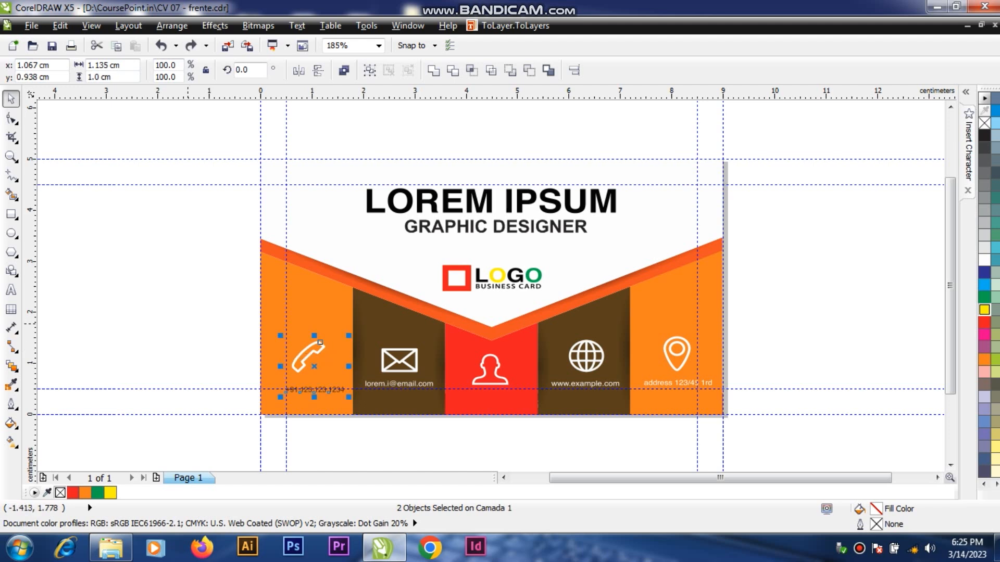
pyautogui.press('c')
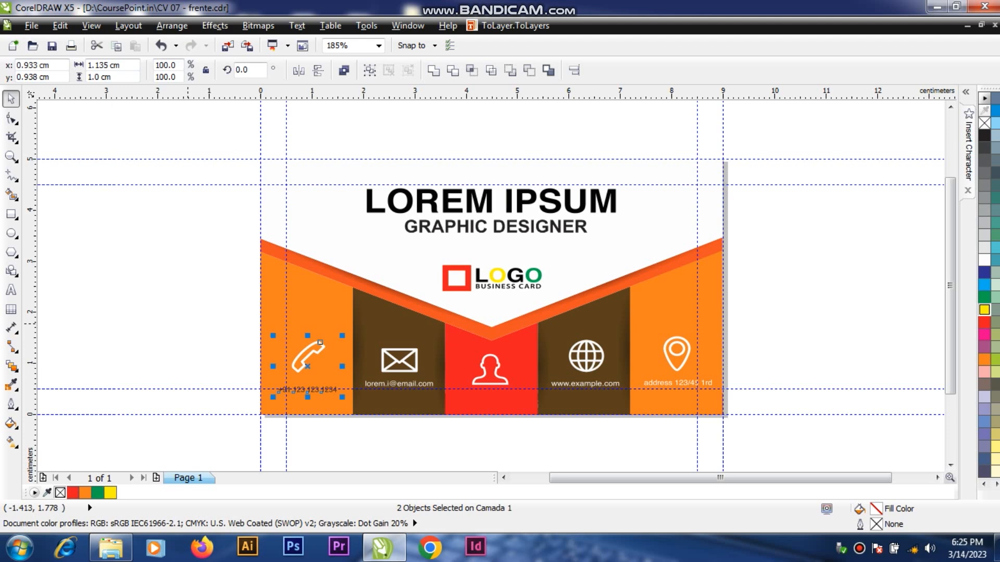
pyautogui.press('Escape')
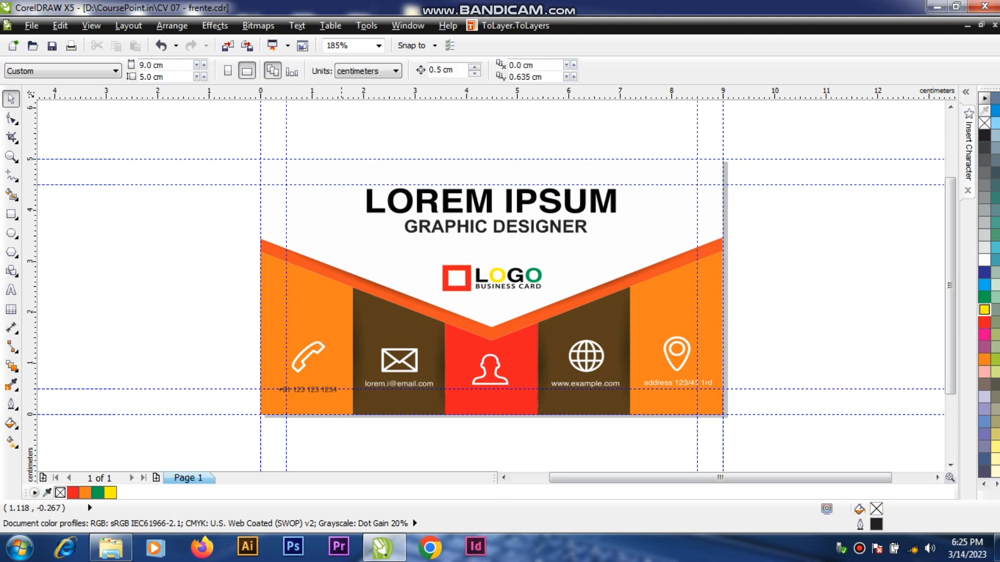
# Move the phone number text slightly up and to the left, closer to the telephone icon.
pyautogui.click(323, 390)
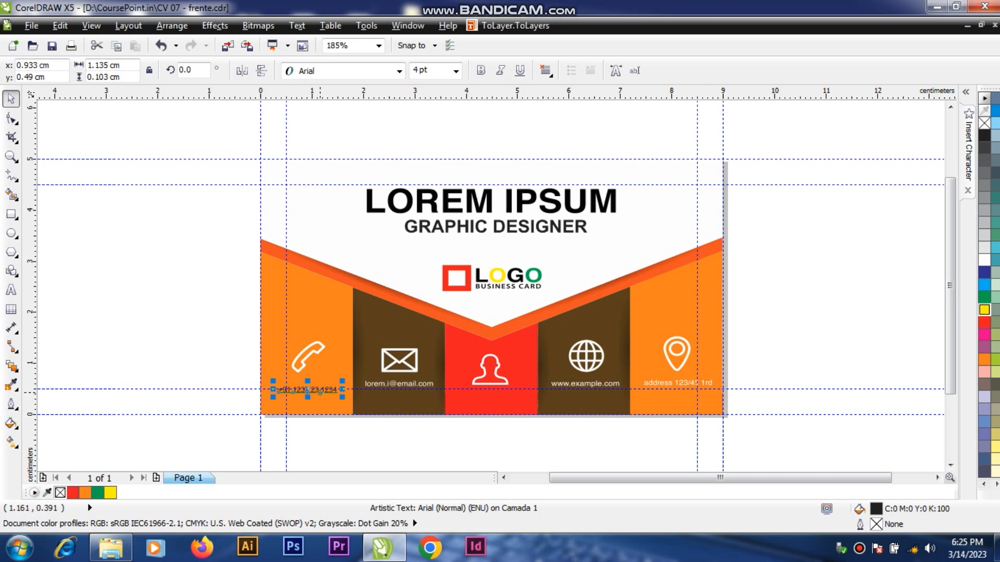
pyautogui.moveTo(320, 392); pyautogui.dragTo(315, 389)
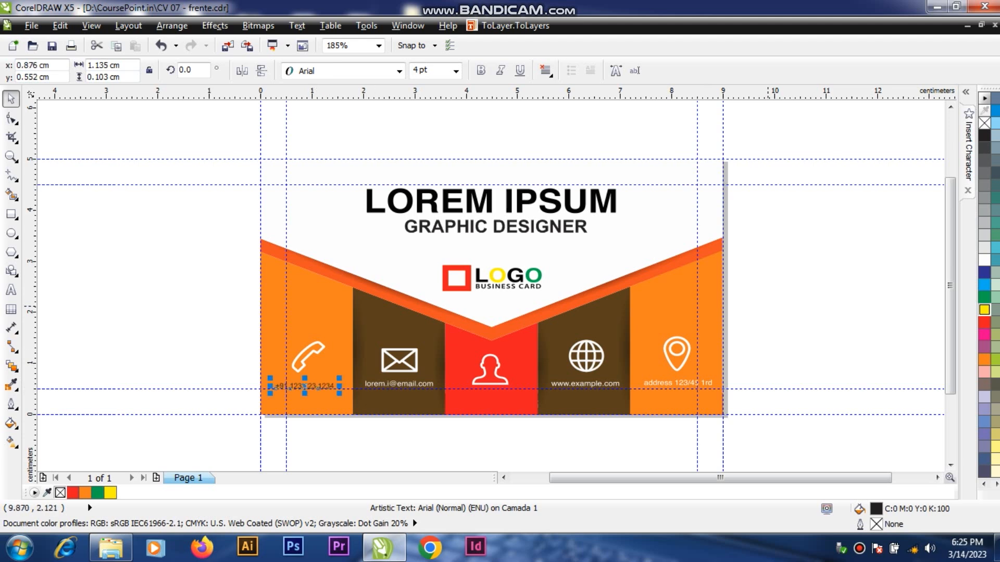
pyautogui.click(851, 304)
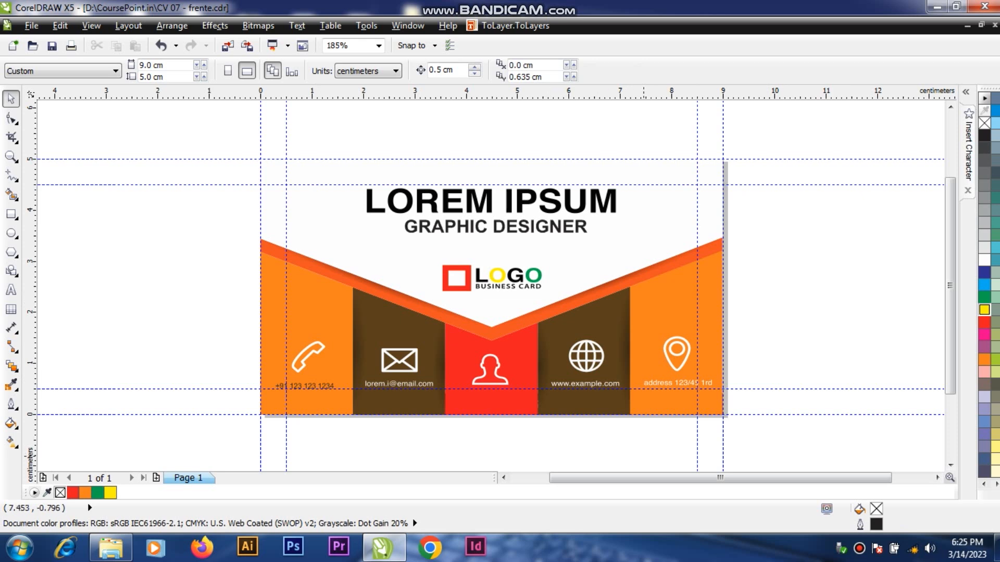
pyautogui.moveTo(644, 456); pyautogui.dragTo(542, 374)
pyautogui.moveTo(543, 373); pyautogui.dragTo(543, 373)
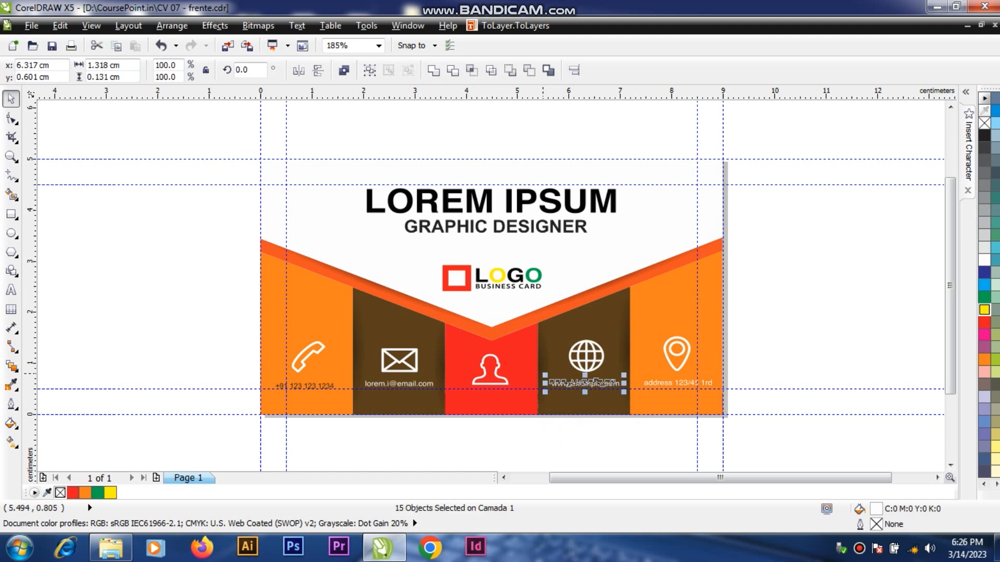
pyautogui.click(835, 369)
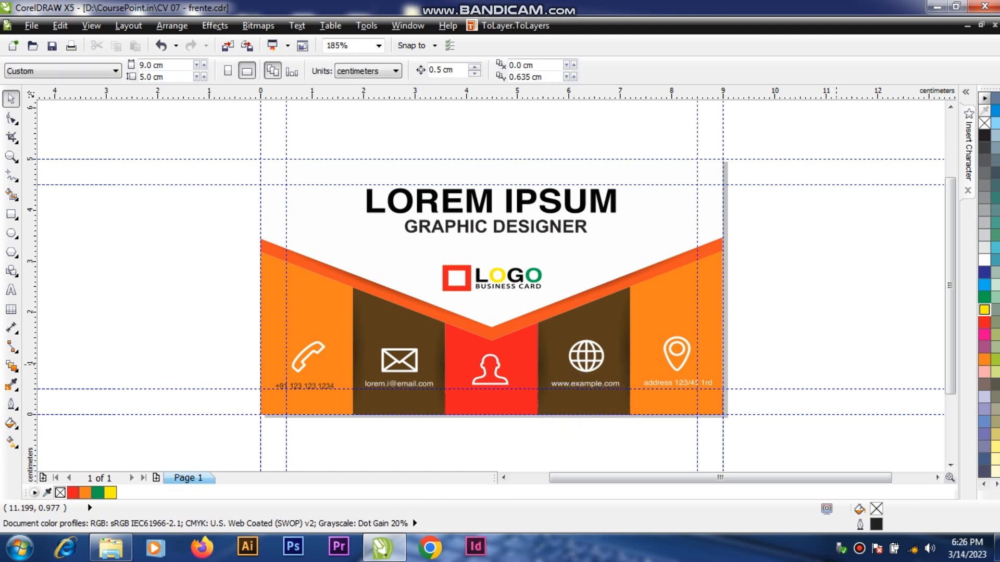
# Replace the address line below the location pin icon with the artistic text YOUR ADDRESS.
pyautogui.moveTo(835, 379); pyautogui.dragTo(627, 403)
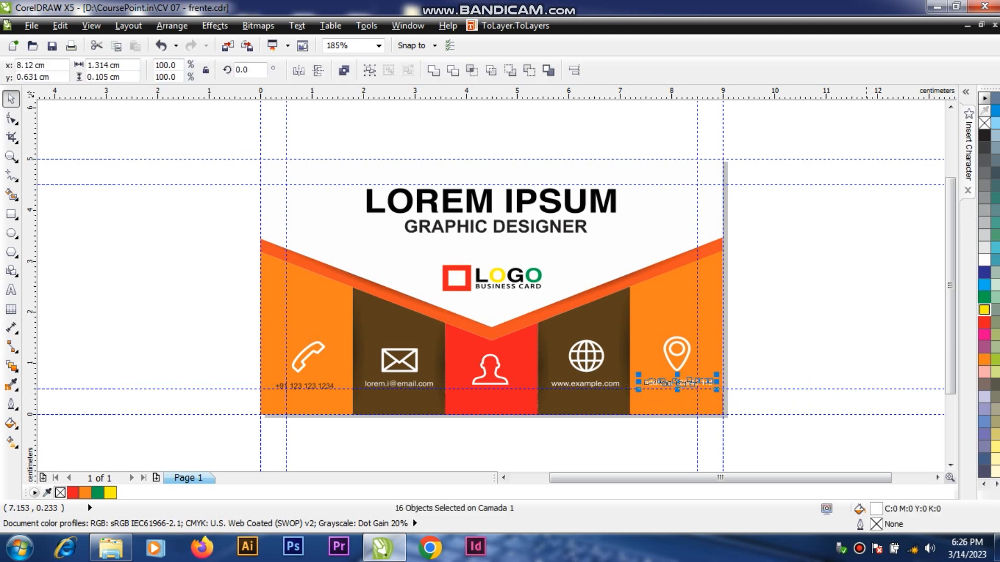
pyautogui.press('Delete')
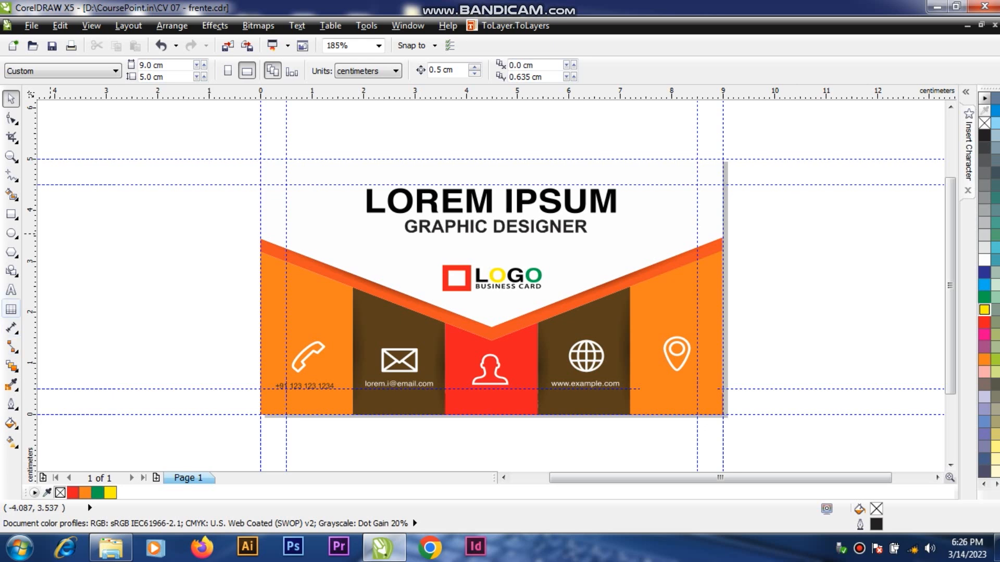
pyautogui.click(11, 289)
pyautogui.click(673, 386)
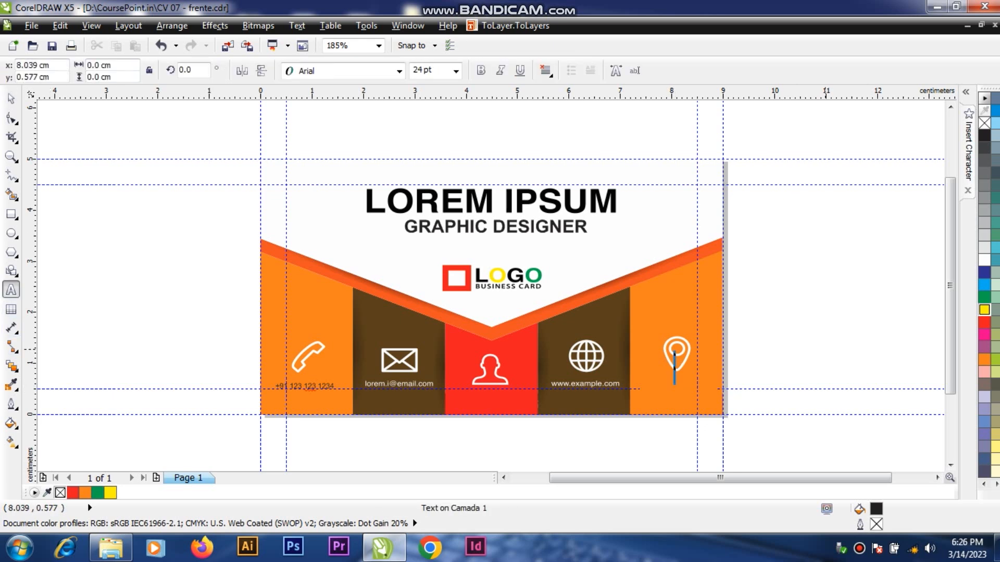
pyautogui.write('YOUR ADDRESS')
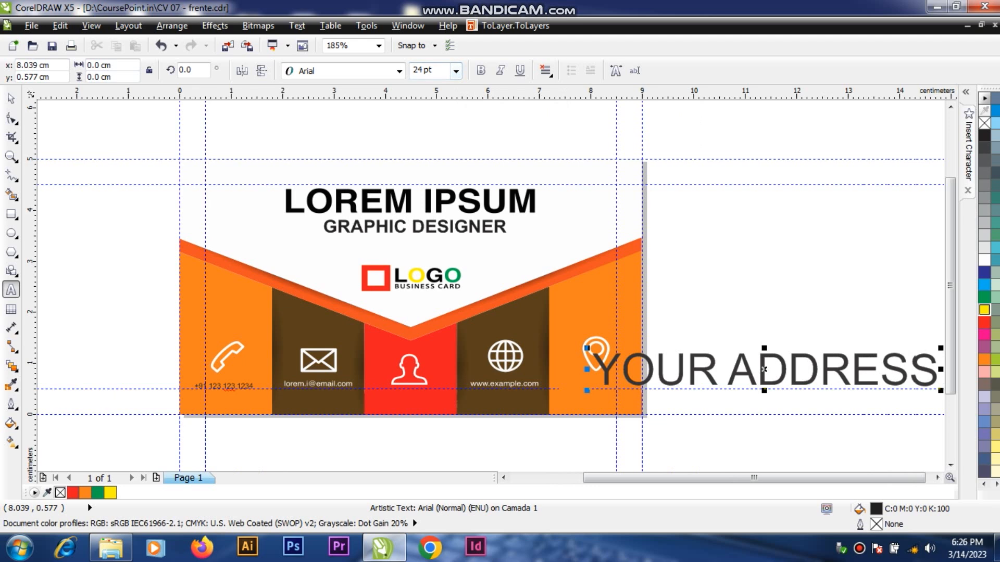
# Set the YOUR ADDRESS text to 4 pt and move it under the location pin inside the orange panel.
pyautogui.hotkey('ctrl', 'space')
pyautogui.click(455, 71)
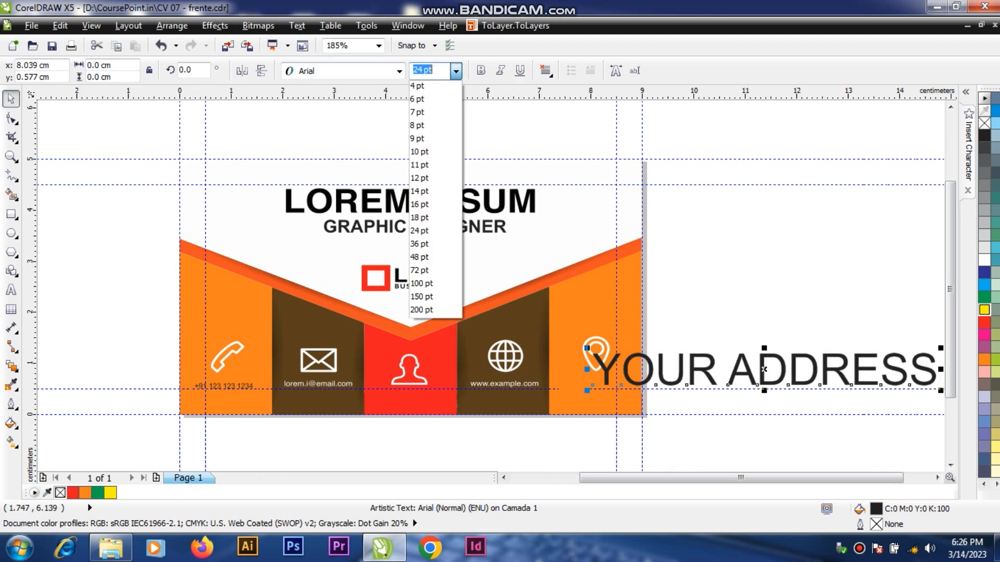
pyautogui.click(422, 85)
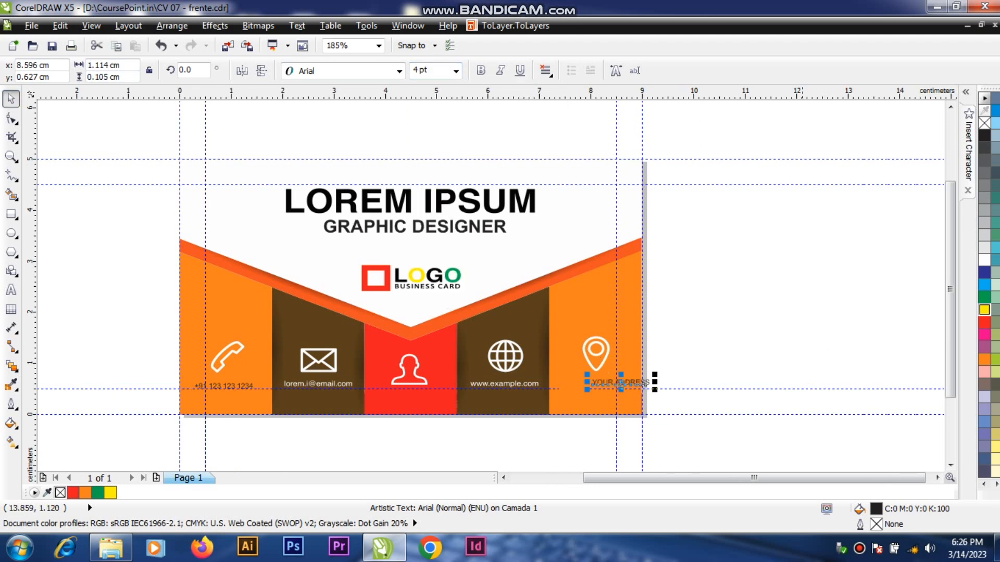
pyautogui.press('Escape')
pyautogui.moveTo(637, 382); pyautogui.dragTo(603, 382)
# Fill the YOUR ADDRESS text and the phone number text with white.
pyautogui.click(984, 260)
pyautogui.click(248, 383)
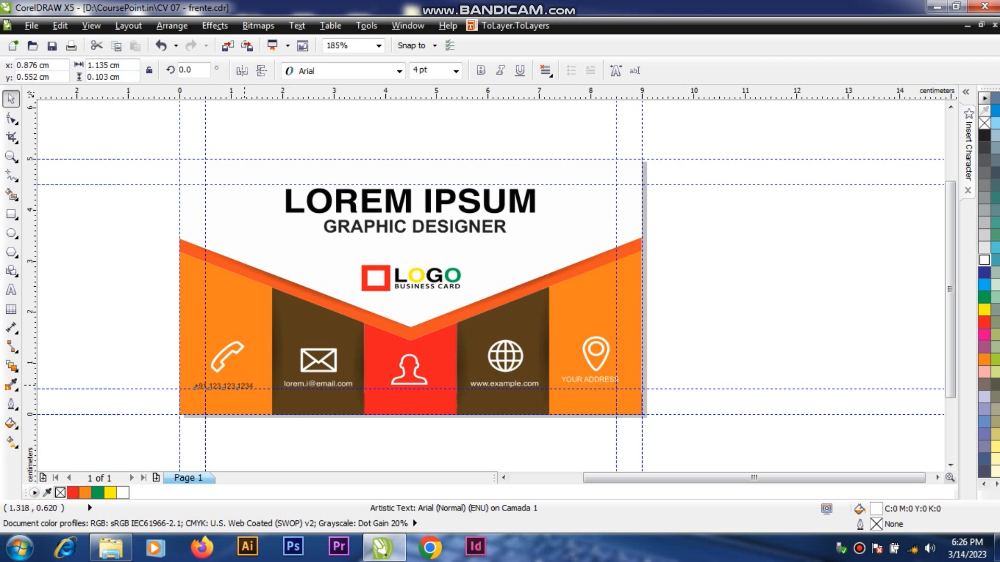
pyautogui.click(984, 260)
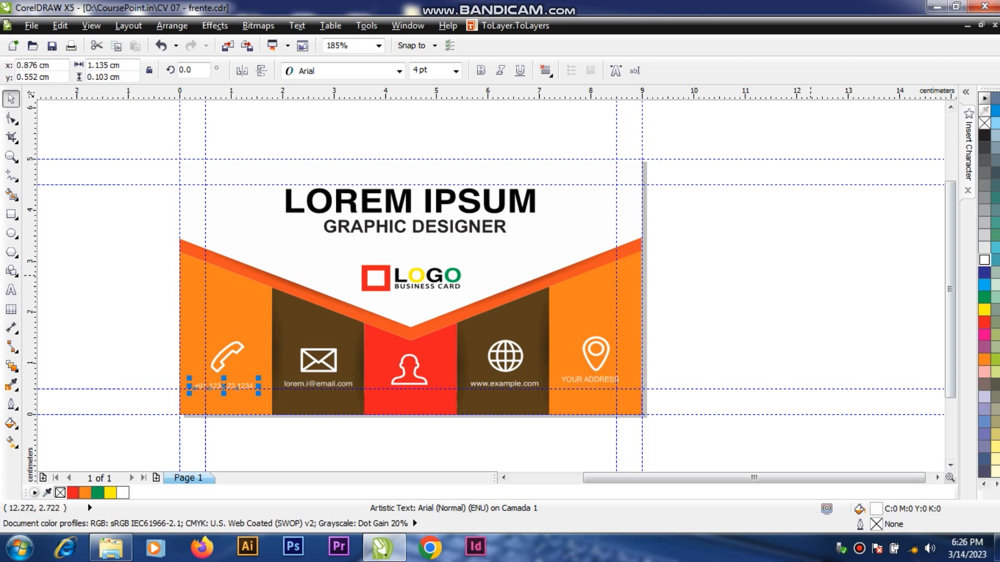
pyautogui.click(810, 275)
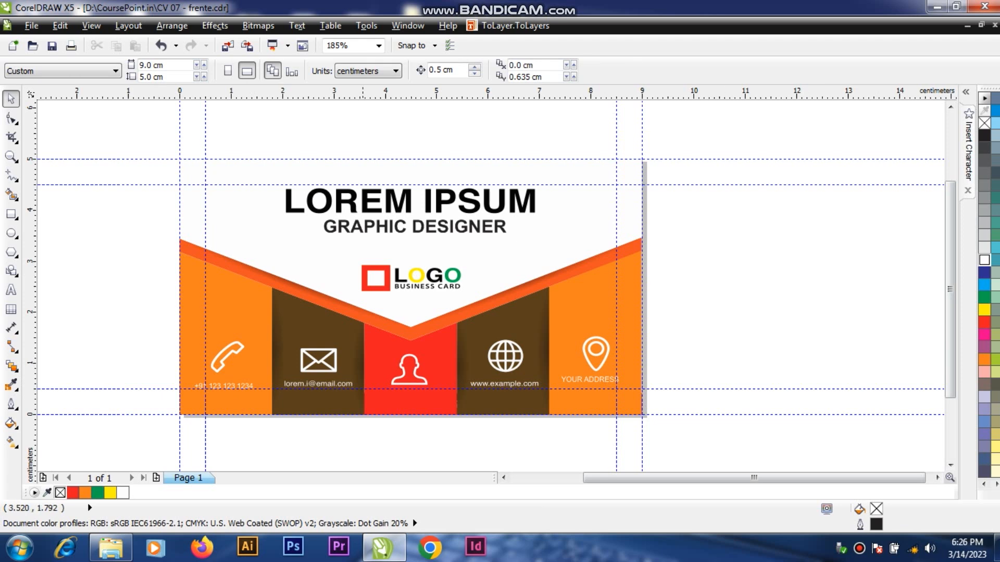
pyautogui.click(414, 359)
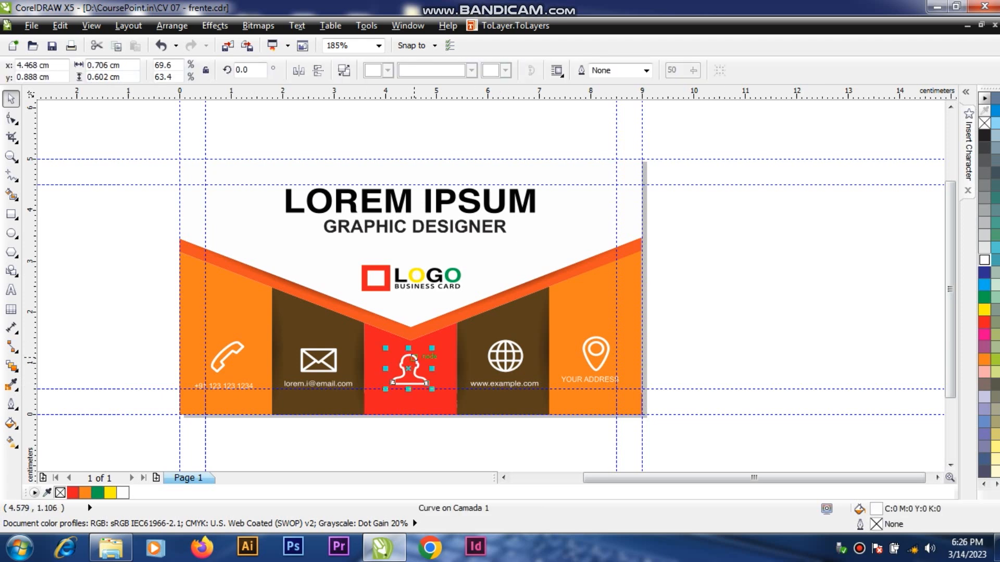
pyautogui.click(807, 307)
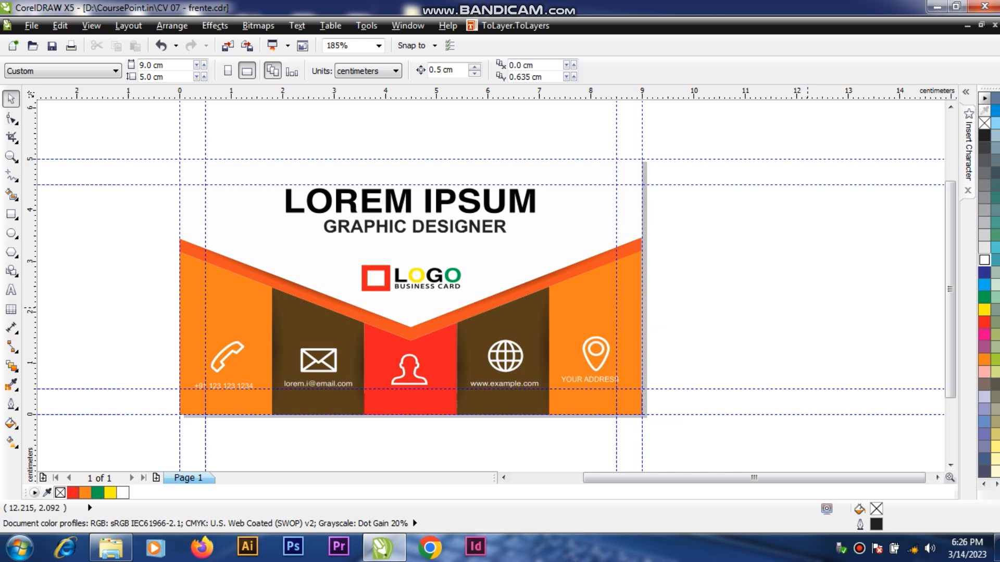
# Fill the M of IPSUM in the heading with cyan and its P with red.
pyautogui.click(522, 200)
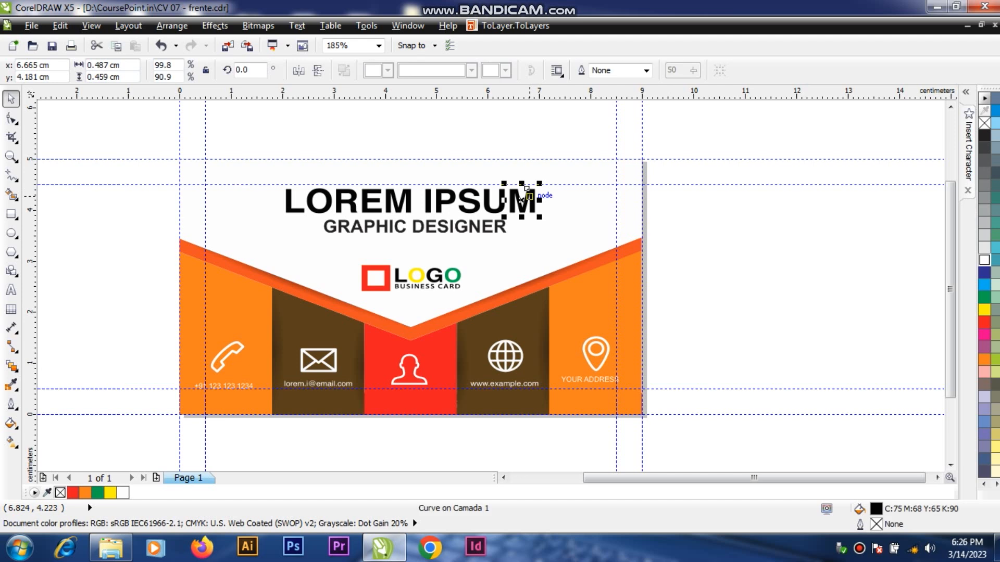
pyautogui.click(983, 284)
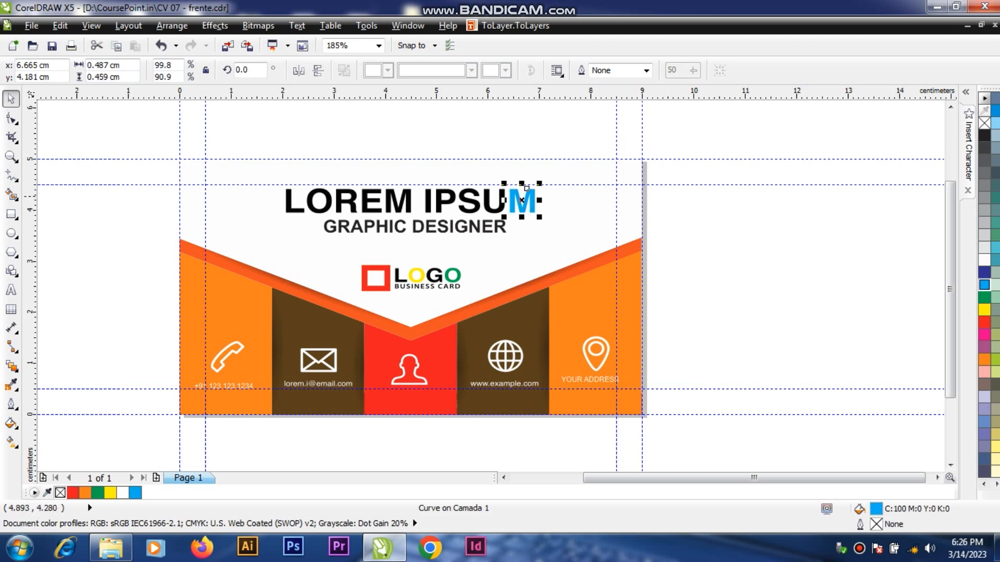
pyautogui.click(447, 198)
pyautogui.click(984, 322)
pyautogui.click(781, 185)
# Try deleting all the letters of the LOREM IPSUM heading, and undo the deletion.
pyautogui.click(264, 189)
pyautogui.moveTo(117, 131); pyautogui.dragTo(641, 230)
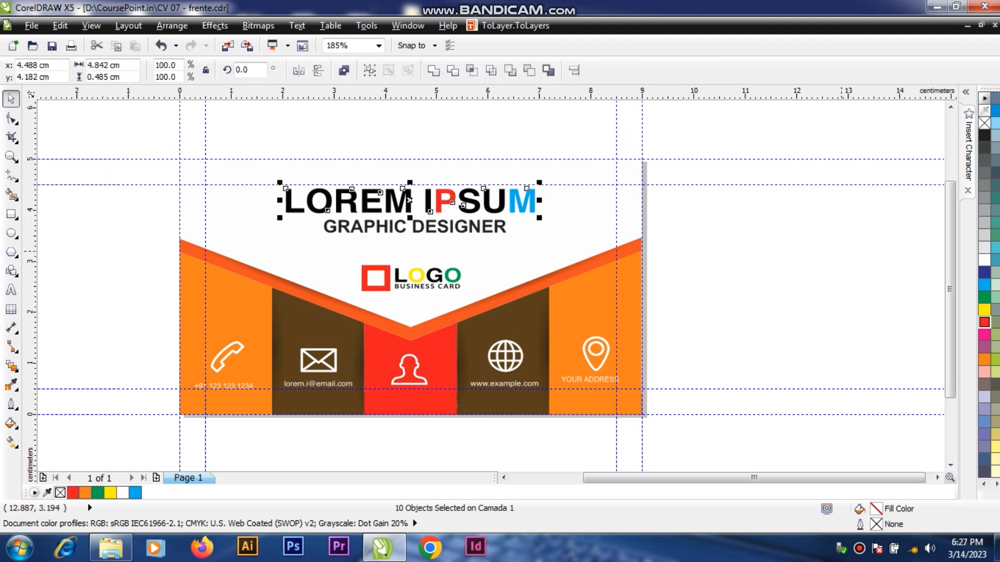
pyautogui.press('Delete')
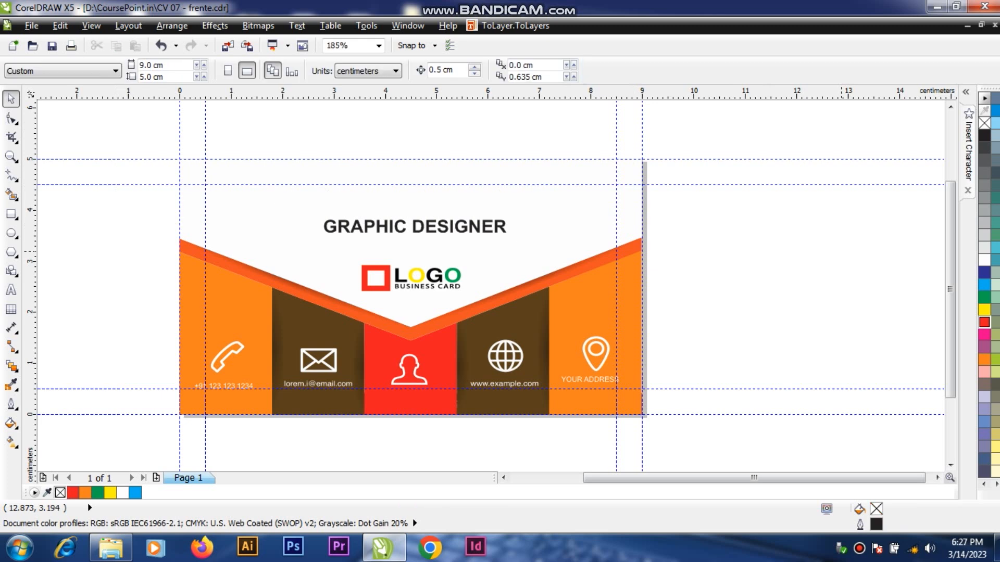
pyautogui.hotkey('ctrl', 'z')
pyautogui.press('Escape')
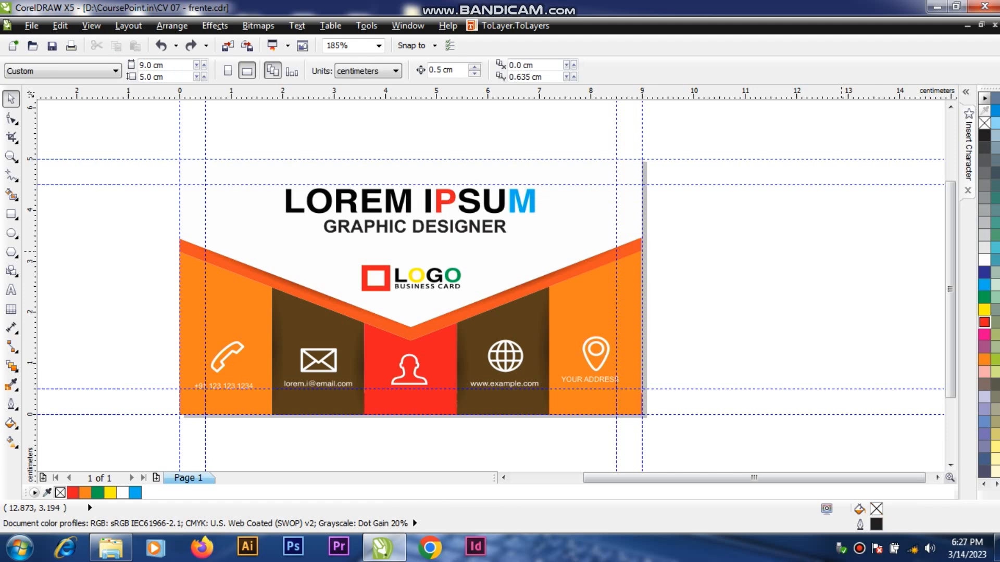